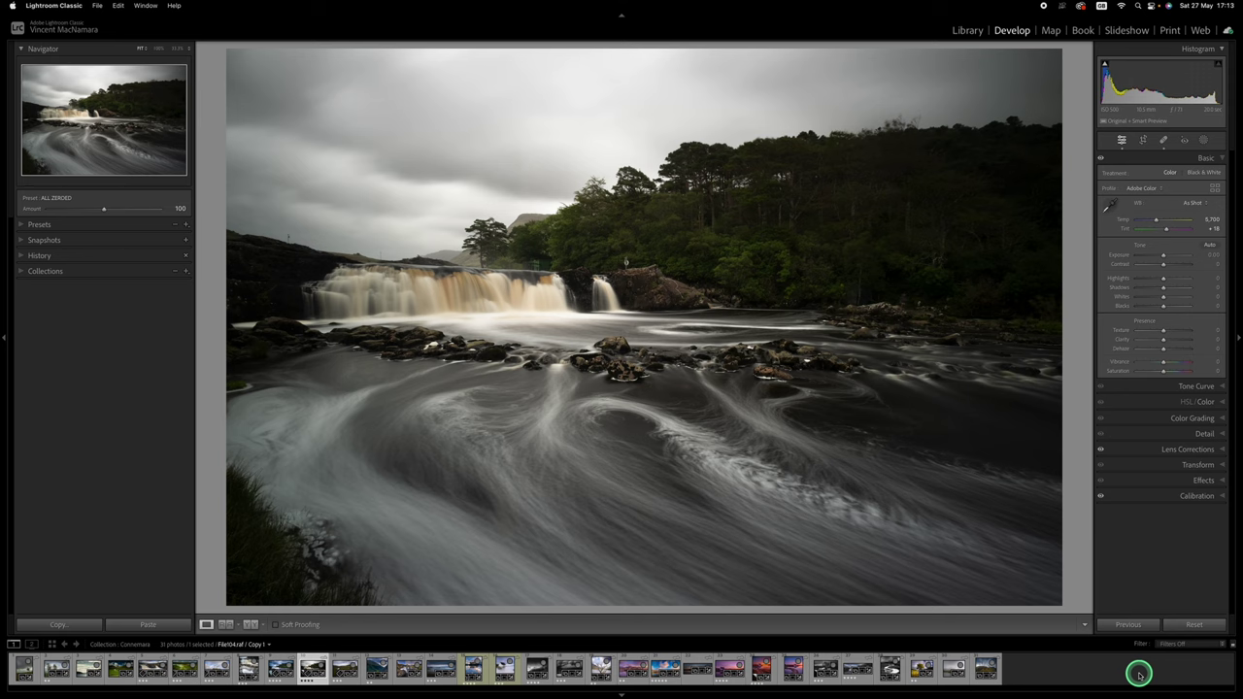
Apply the Adobe Landscape profile and sample white balance from the waterfall foam (Temp 4,600, Tint +28)
left_click(1149, 187)
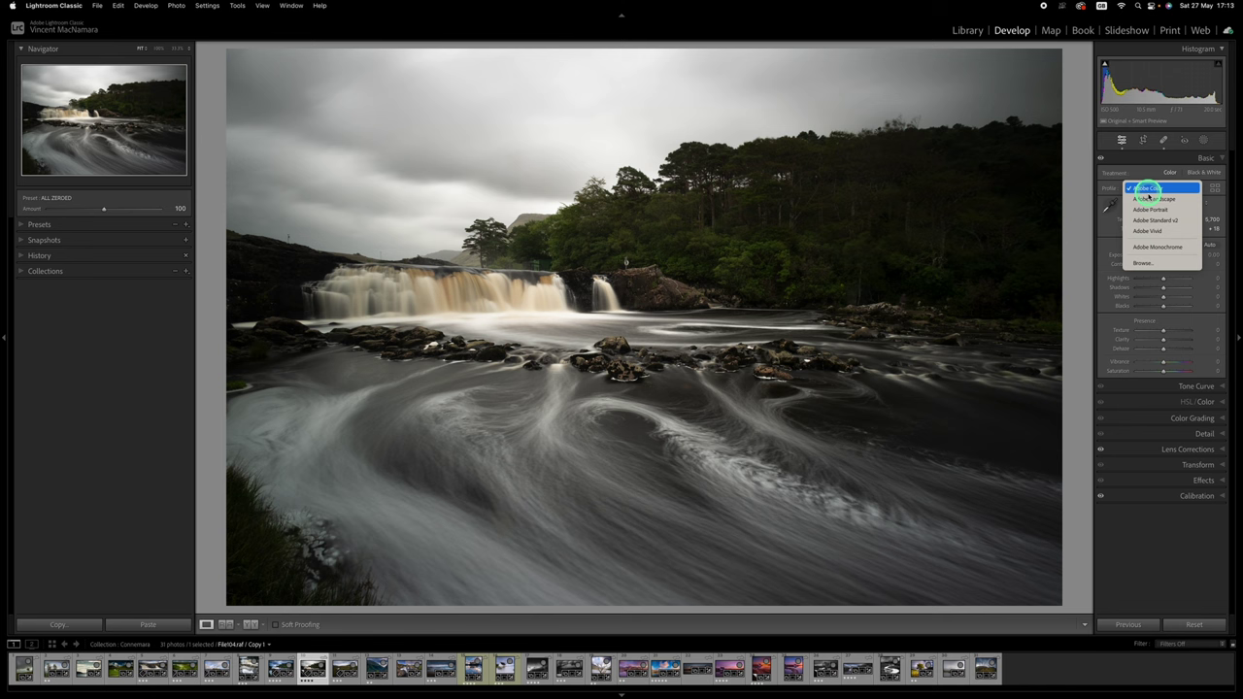
left_click(1149, 199)
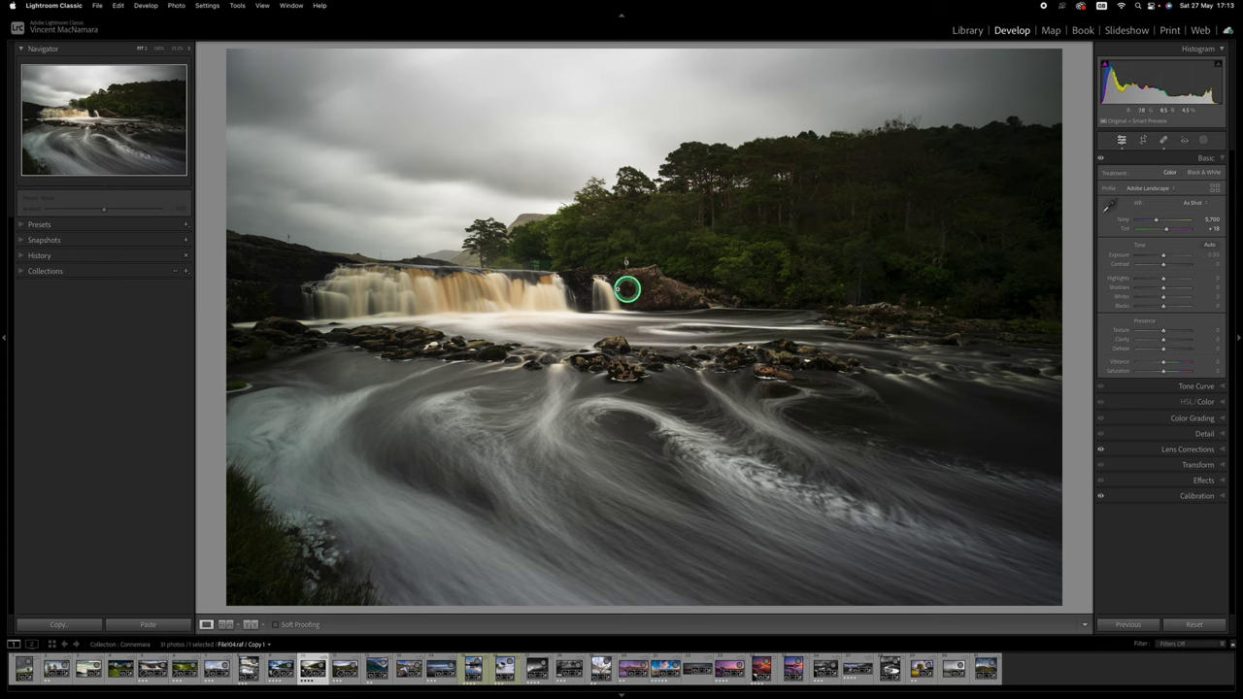
left_click(1116, 212)
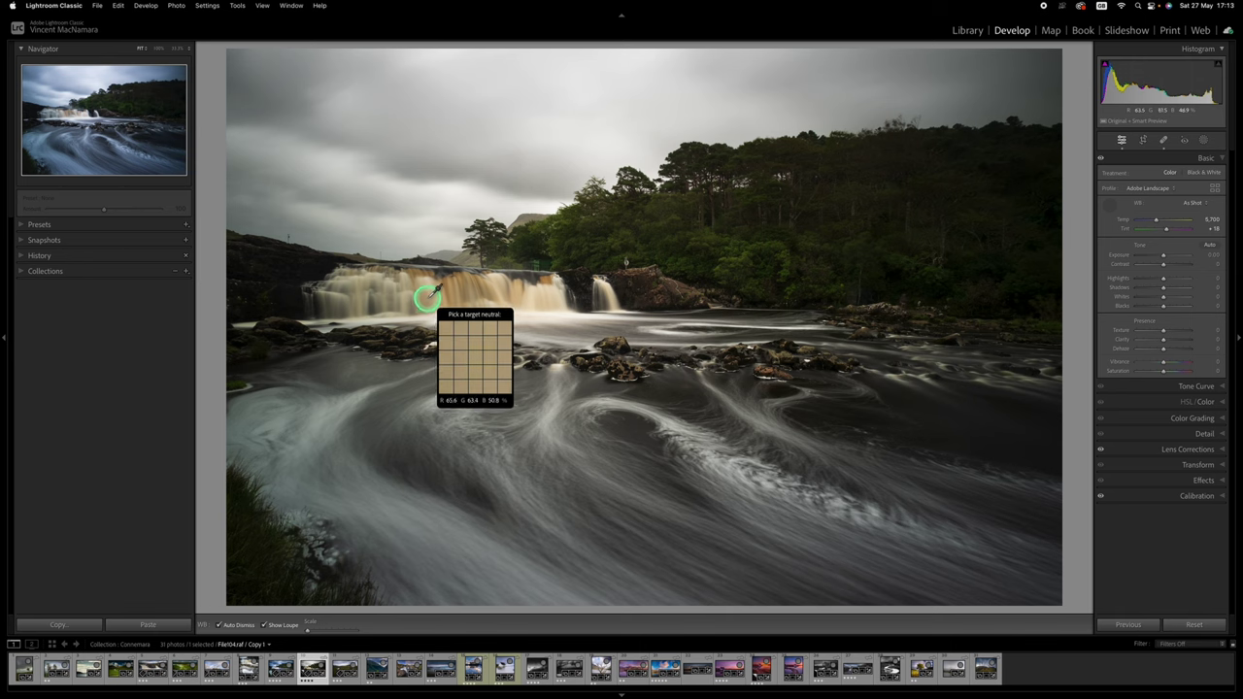
left_click(425, 299)
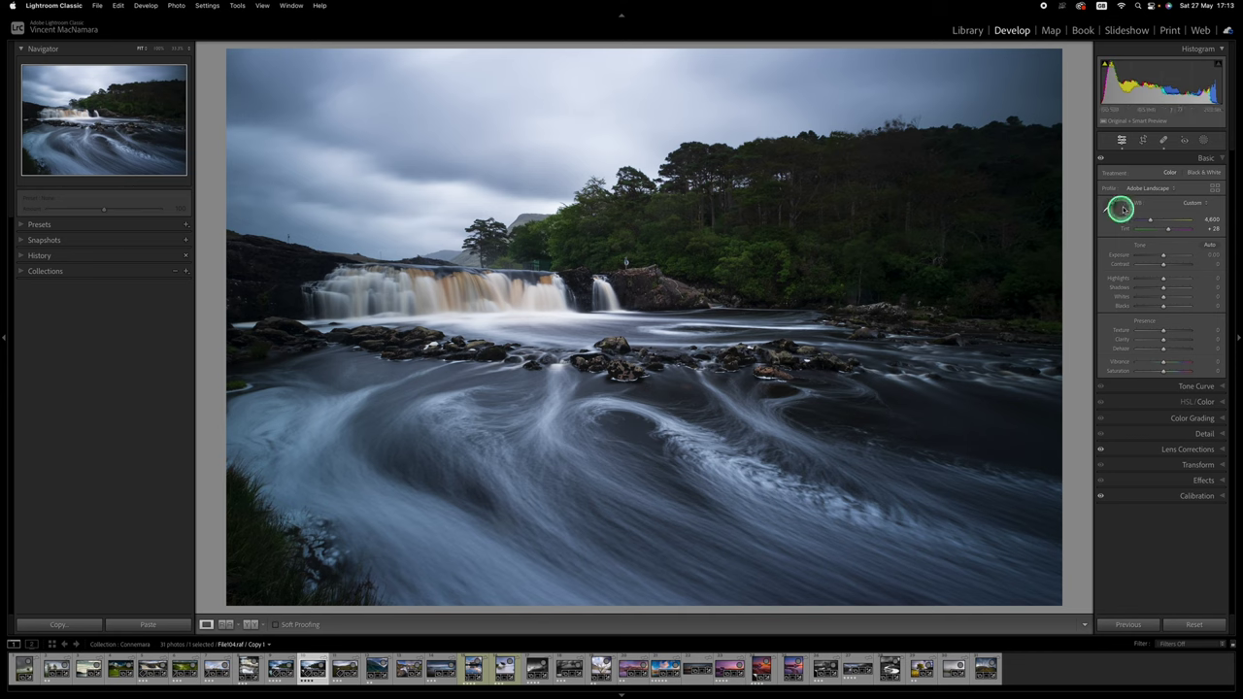
Drag a linear gradient down over the sky and treeline, then raise Dehaze and lower Texture and Clarity
left_click(1205, 140)
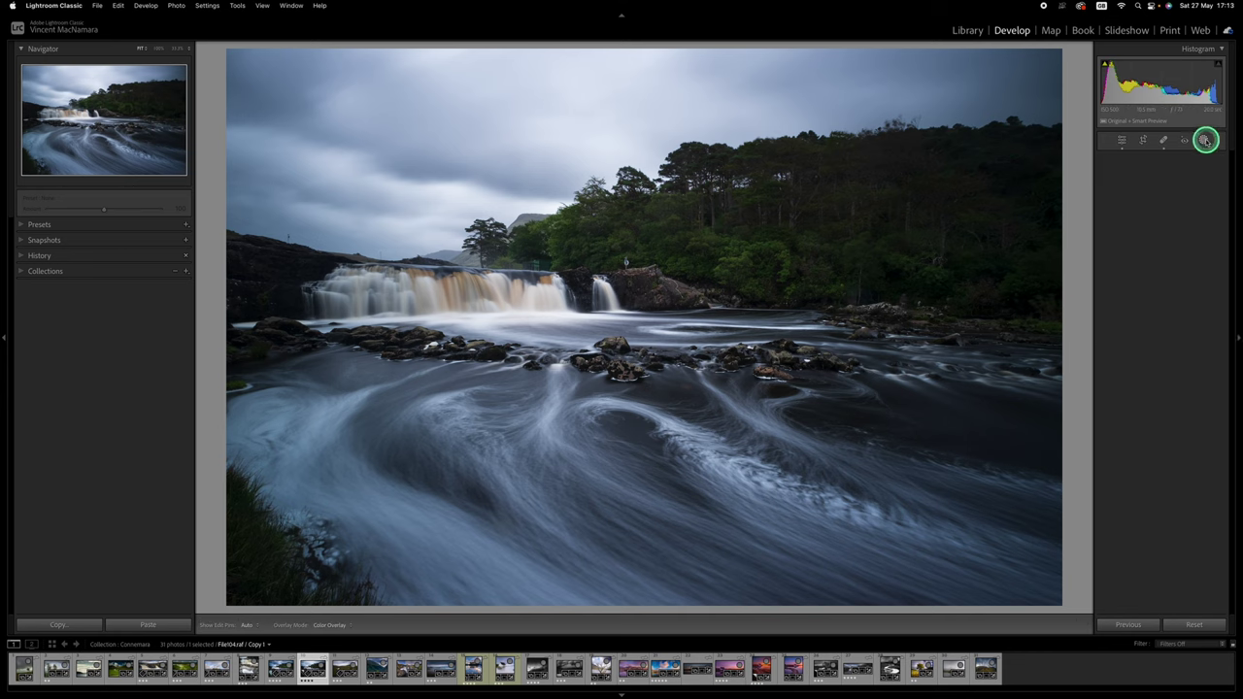
left_click(1137, 246)
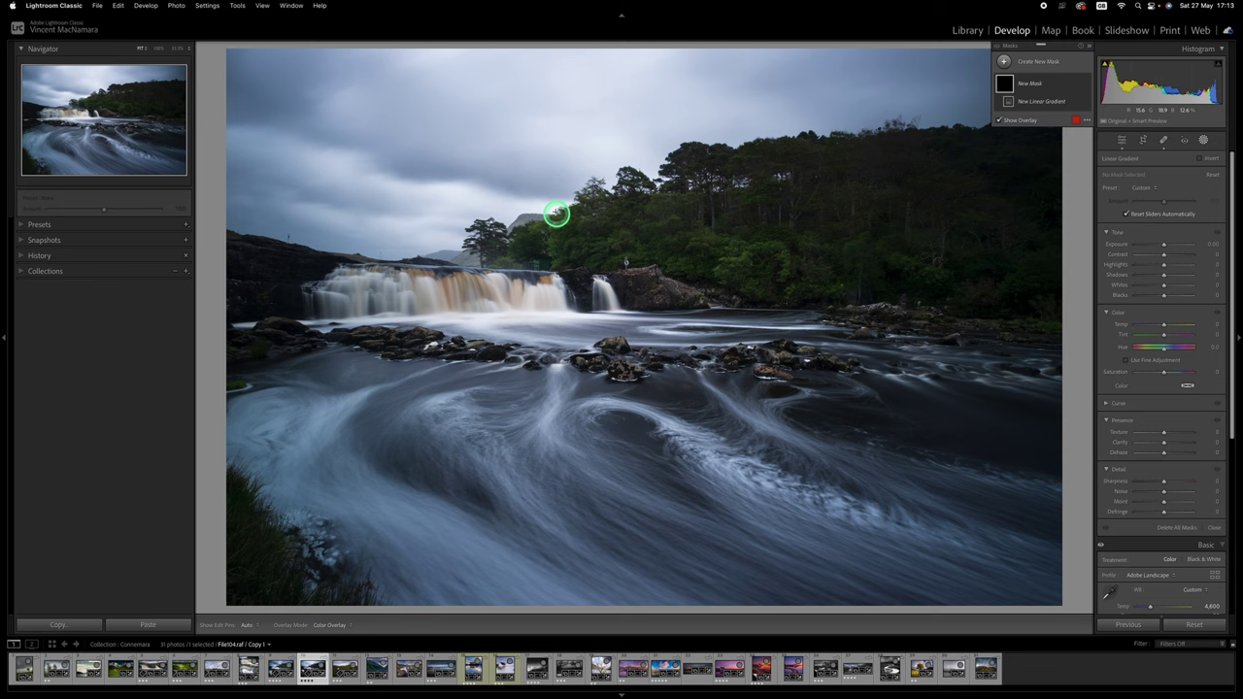
left_click_drag(522, 146, 527, 266)
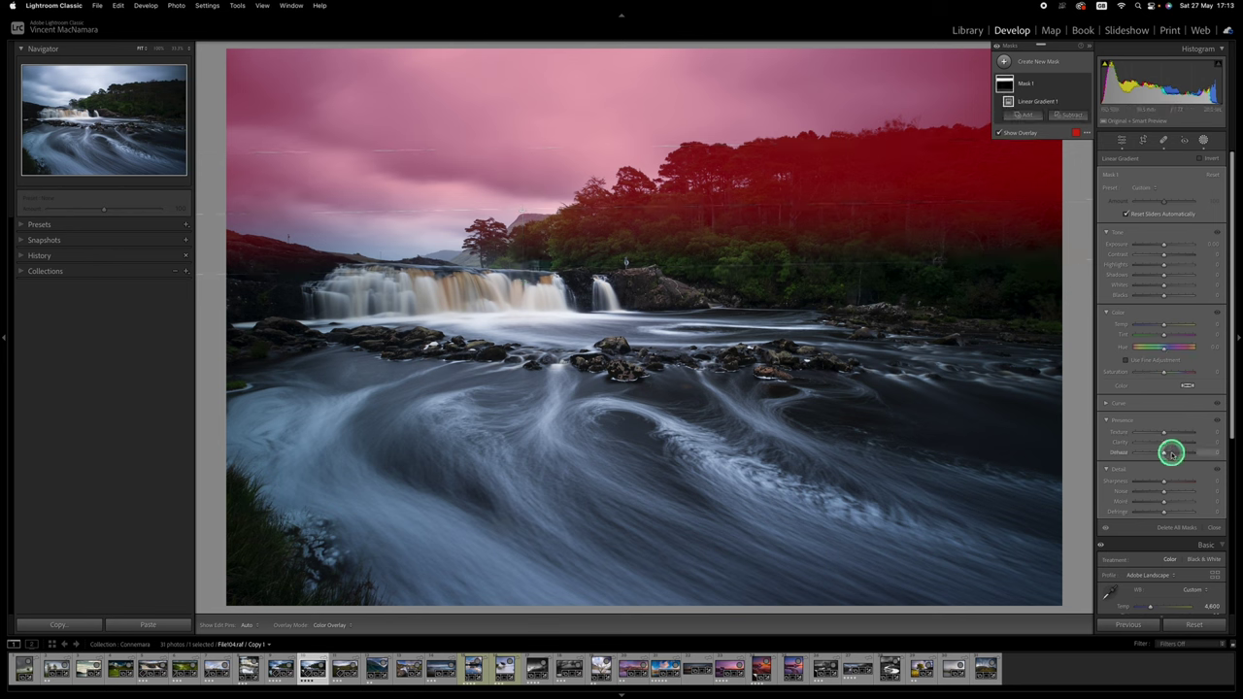
left_click_drag(1163, 451, 1181, 460)
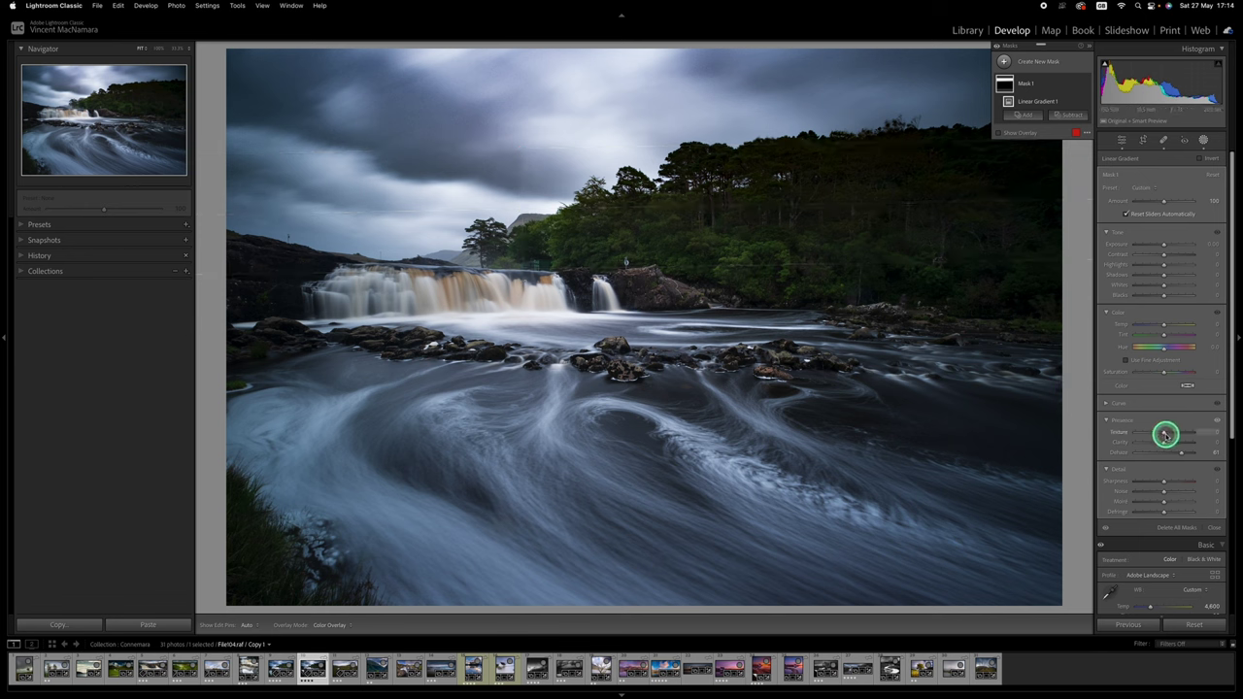
left_click_drag(1165, 433, 1173, 494)
left_click(1172, 496)
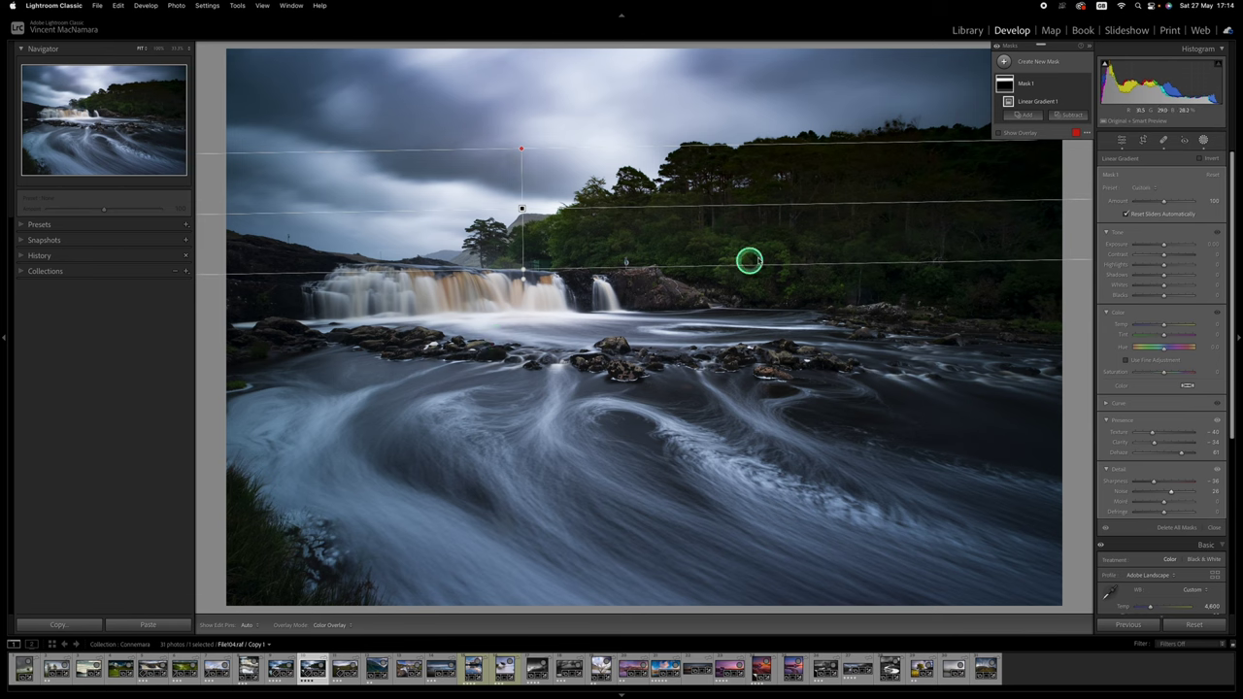
Draw a radial gradient over the river, shift it down-right, and warm its Temp to +22
left_click(1004, 61)
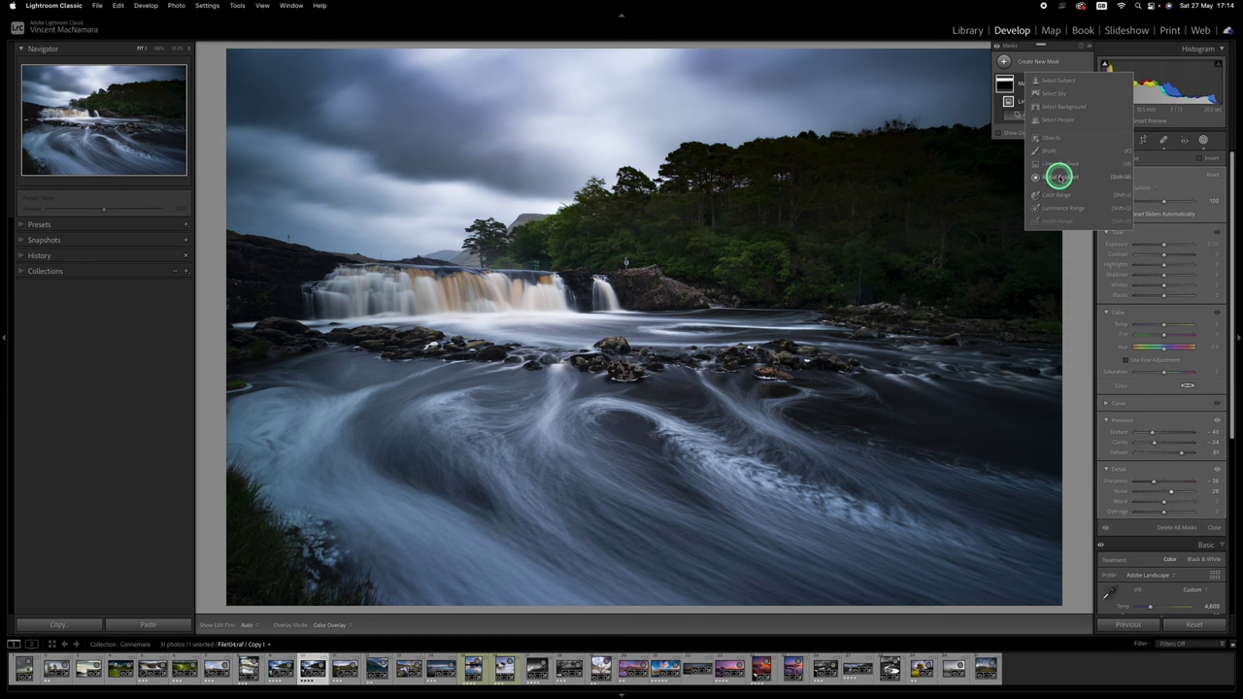
left_click(1058, 177)
left_click_drag(568, 382, 1126, 660)
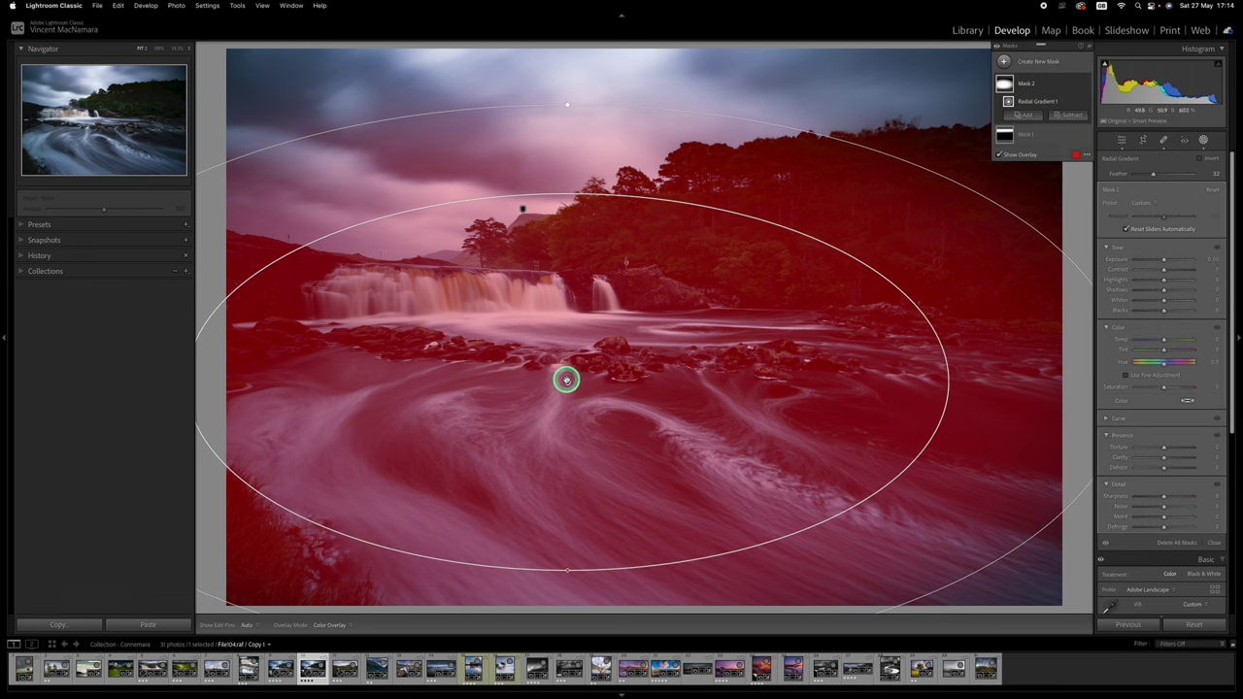
left_click_drag(566, 377, 635, 549)
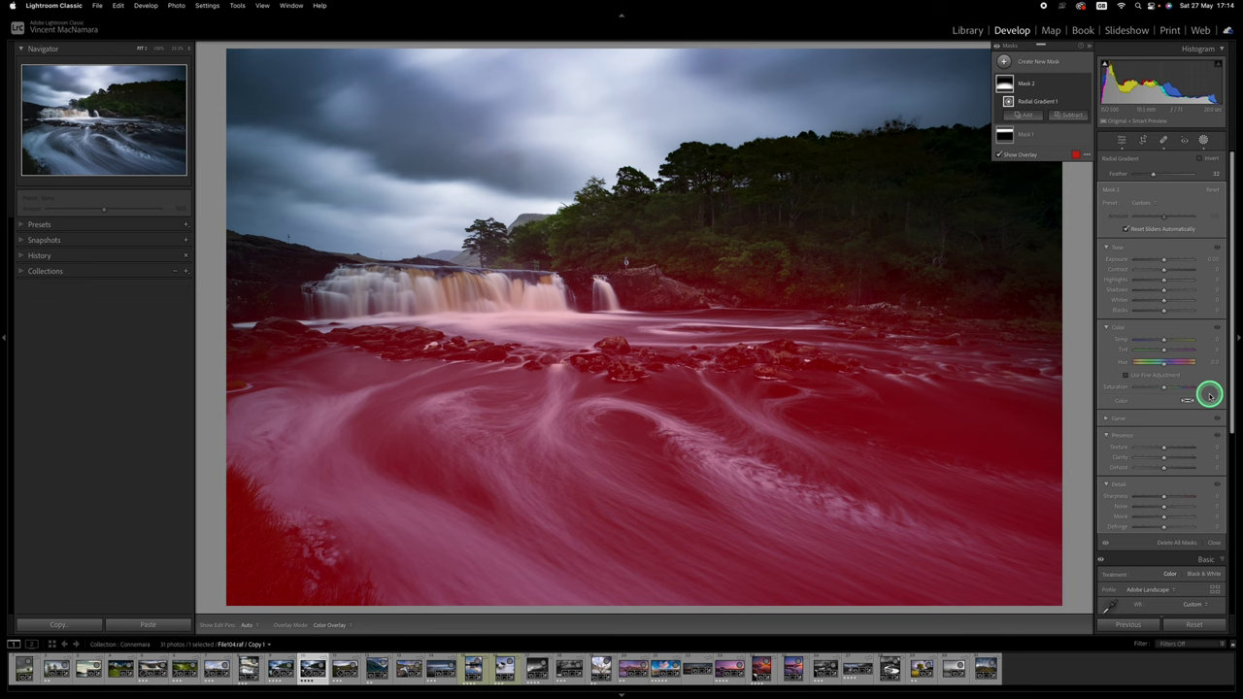
left_click(1165, 338)
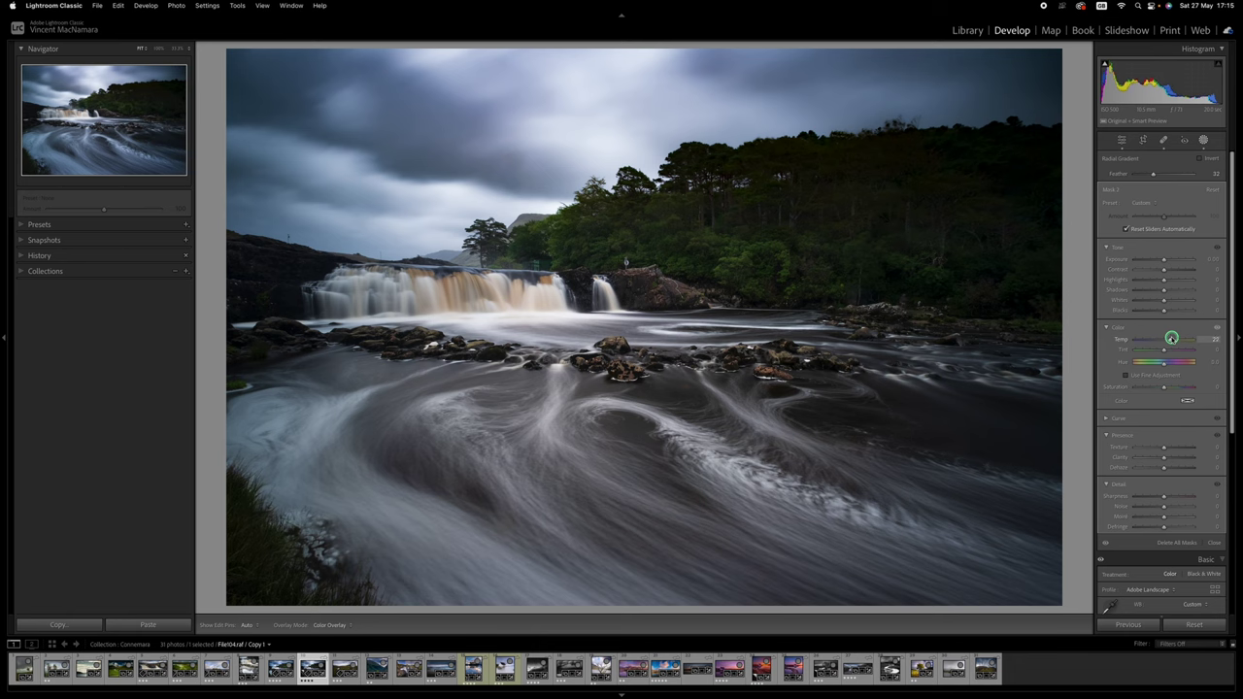
left_click(1171, 338)
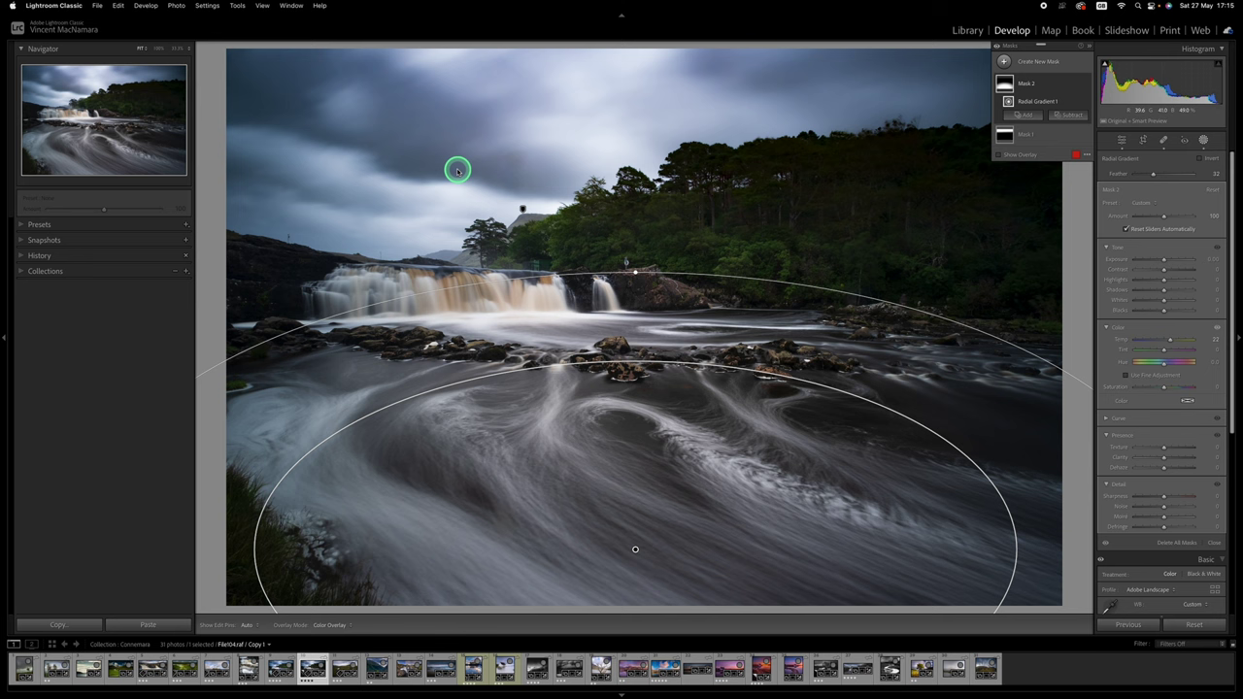
Draw a radial gradient over the river, invert it, and lift Exposure and Shadows about +30 outside it
left_click(1005, 63)
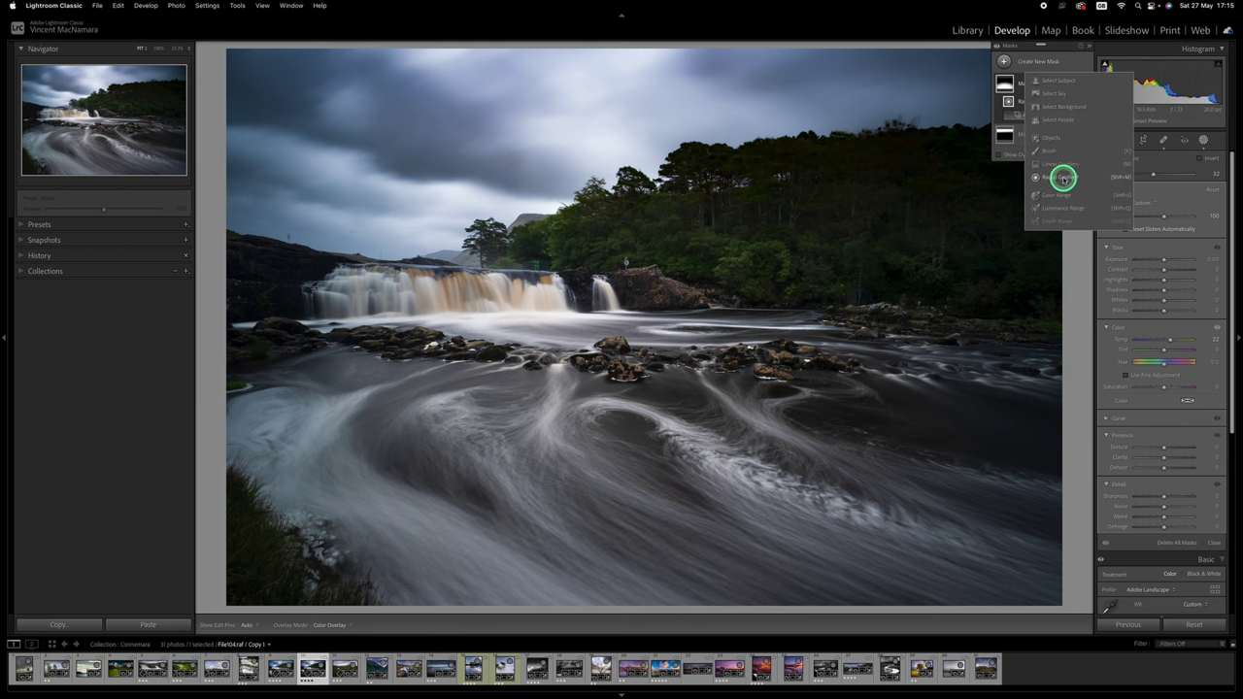
left_click(1064, 178)
left_click_drag(421, 431, 1031, 695)
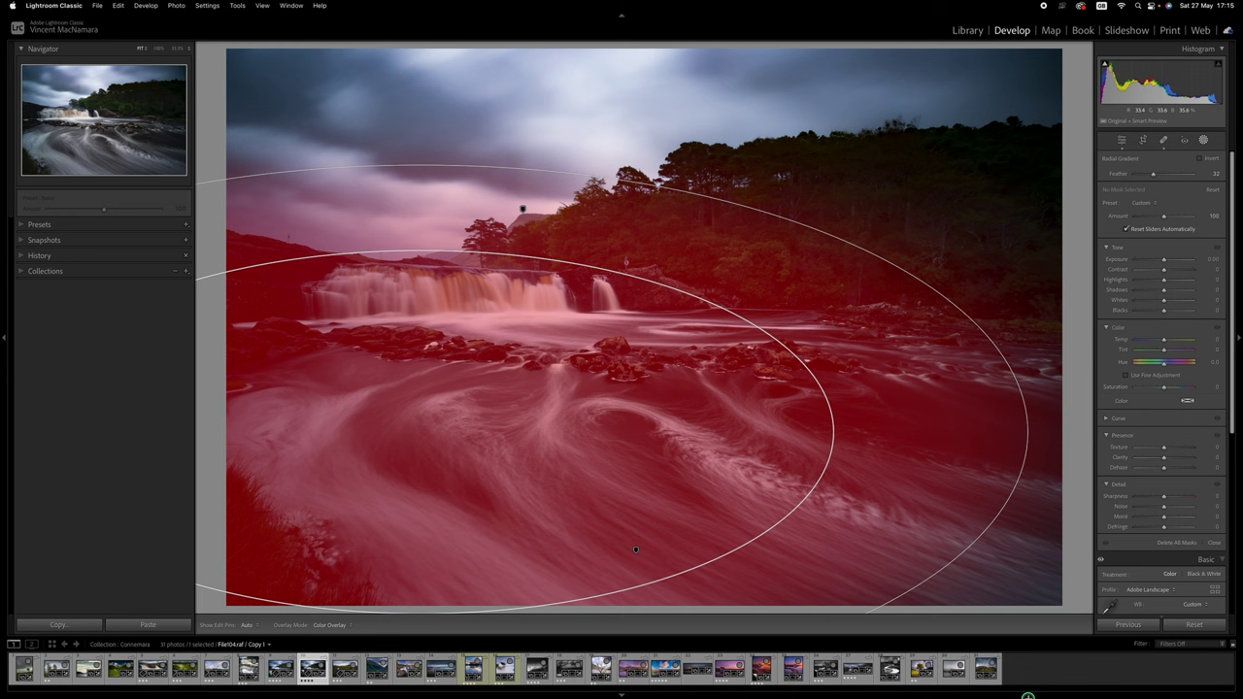
left_click_drag(420, 430, 336, 476)
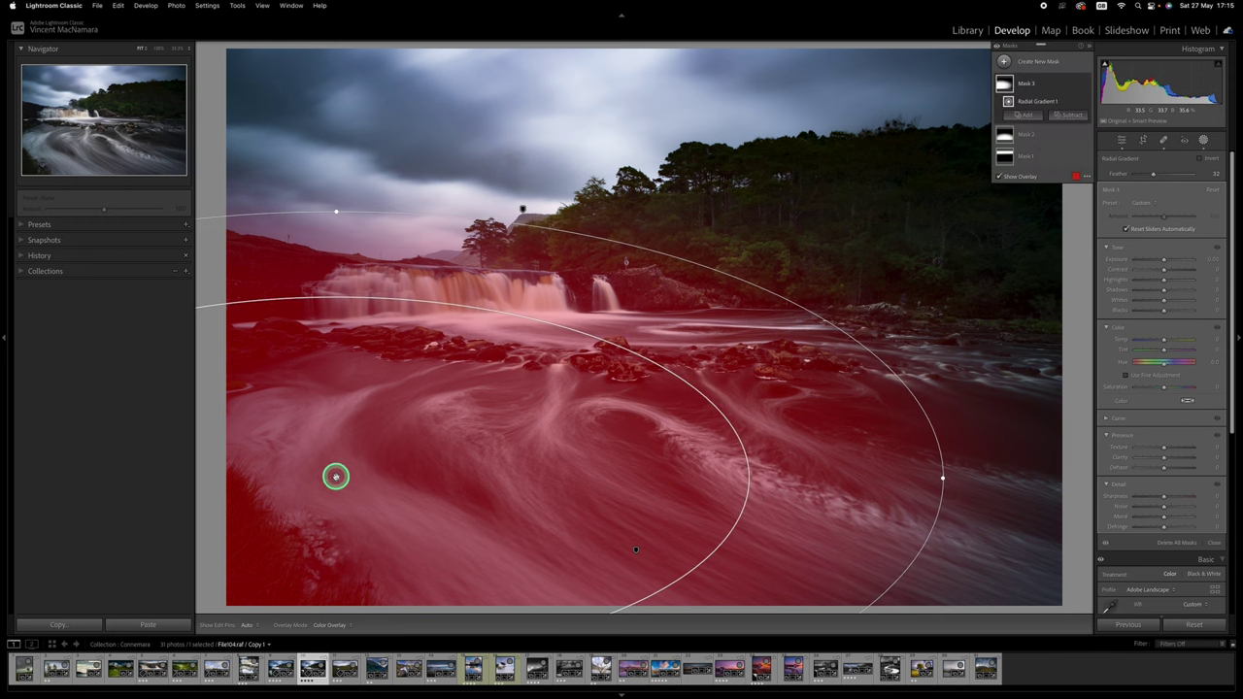
left_click(1200, 159)
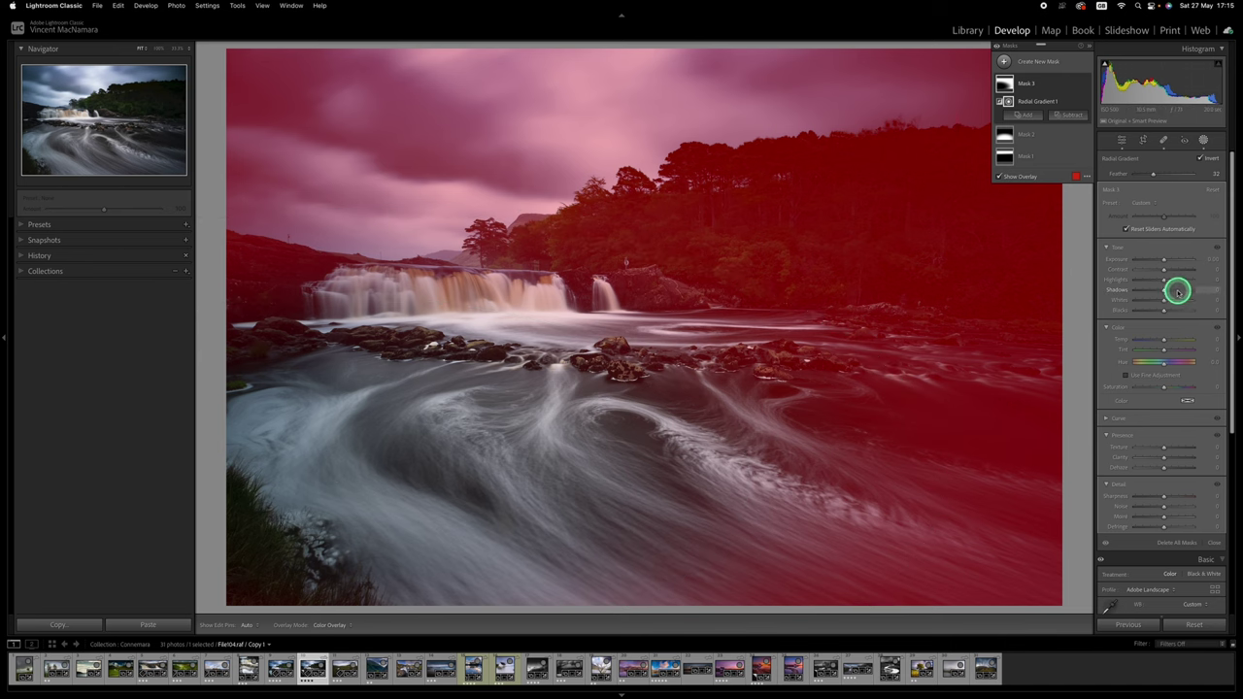
left_click_drag(1164, 289, 1168, 260)
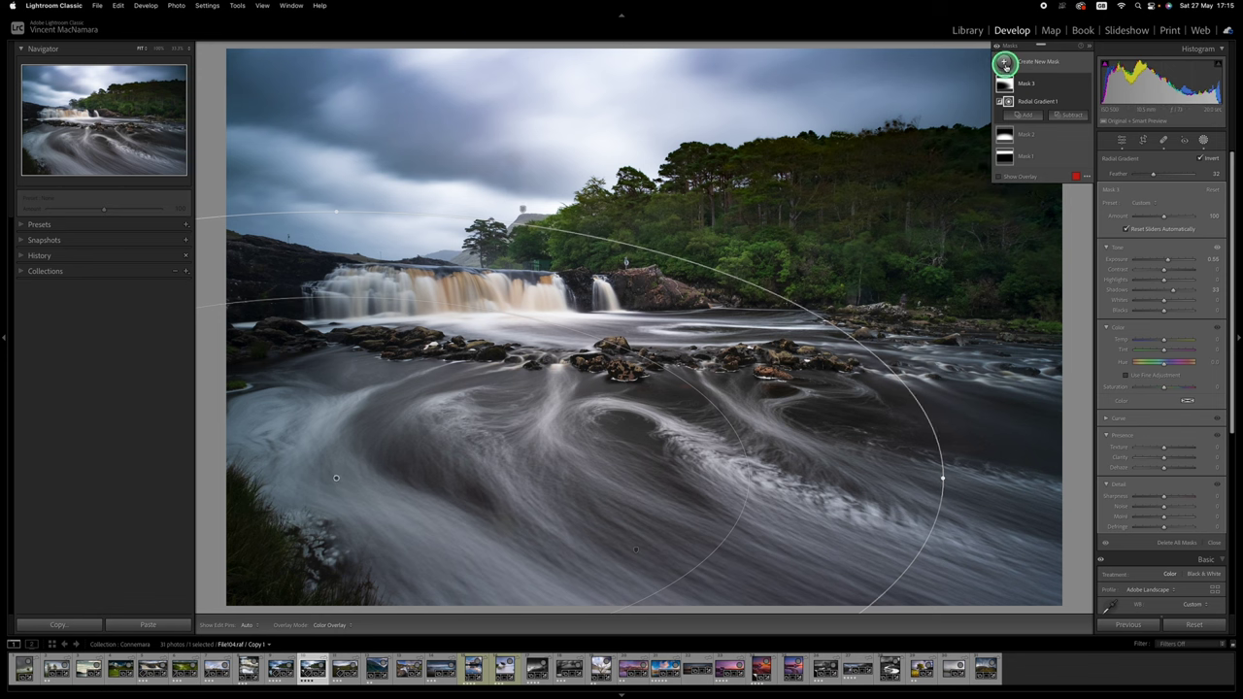
left_click(1004, 62)
left_click(958, 185)
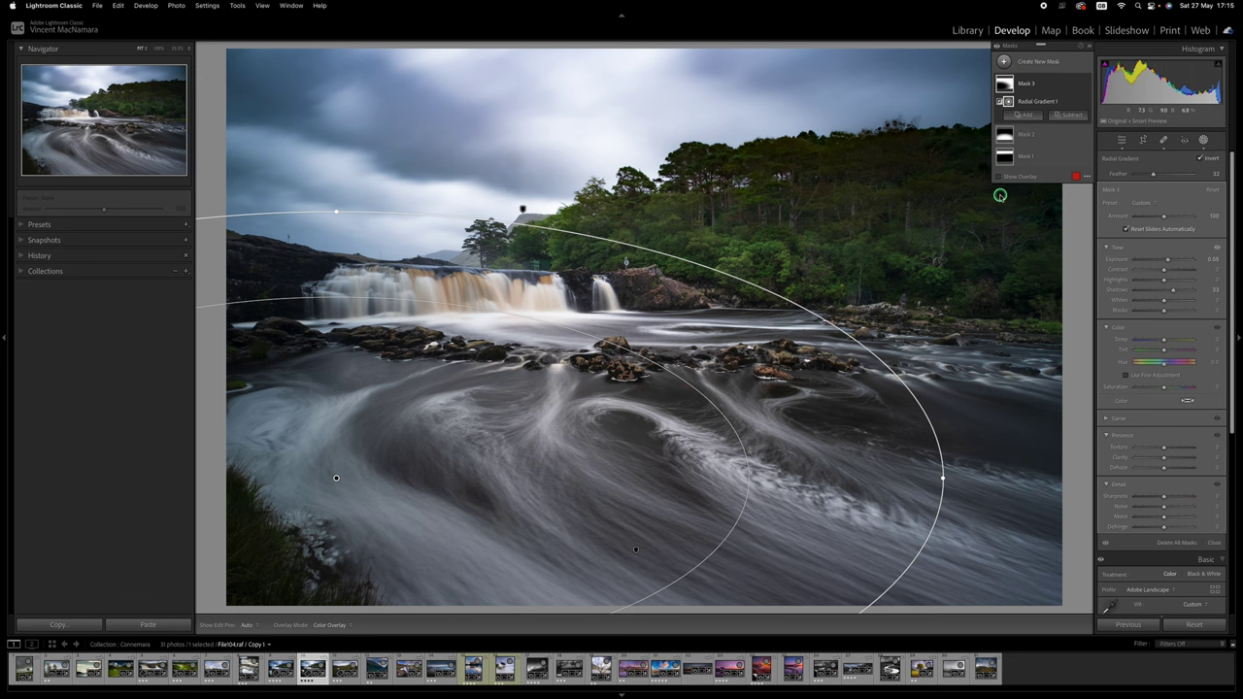
Draw a radial gradient over the right-hand trees, move it down, and set Exposure to 0.47
left_click(1004, 62)
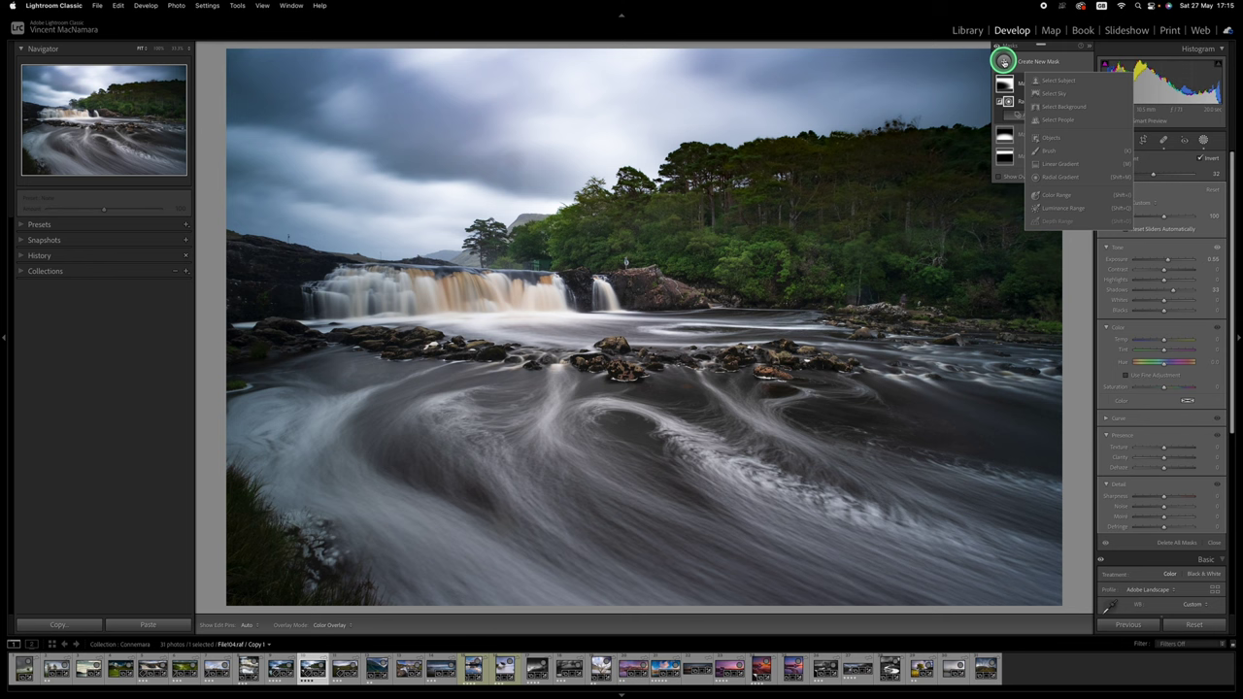
left_click(1058, 178)
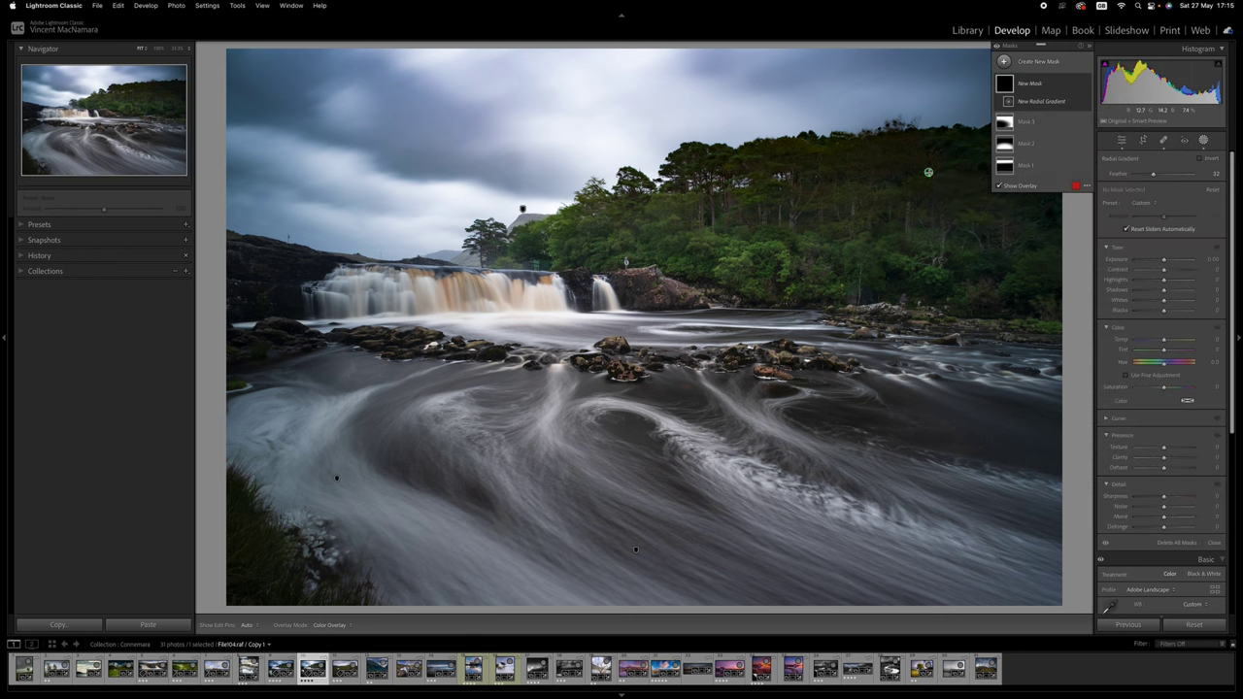
left_click_drag(928, 172, 1027, 199)
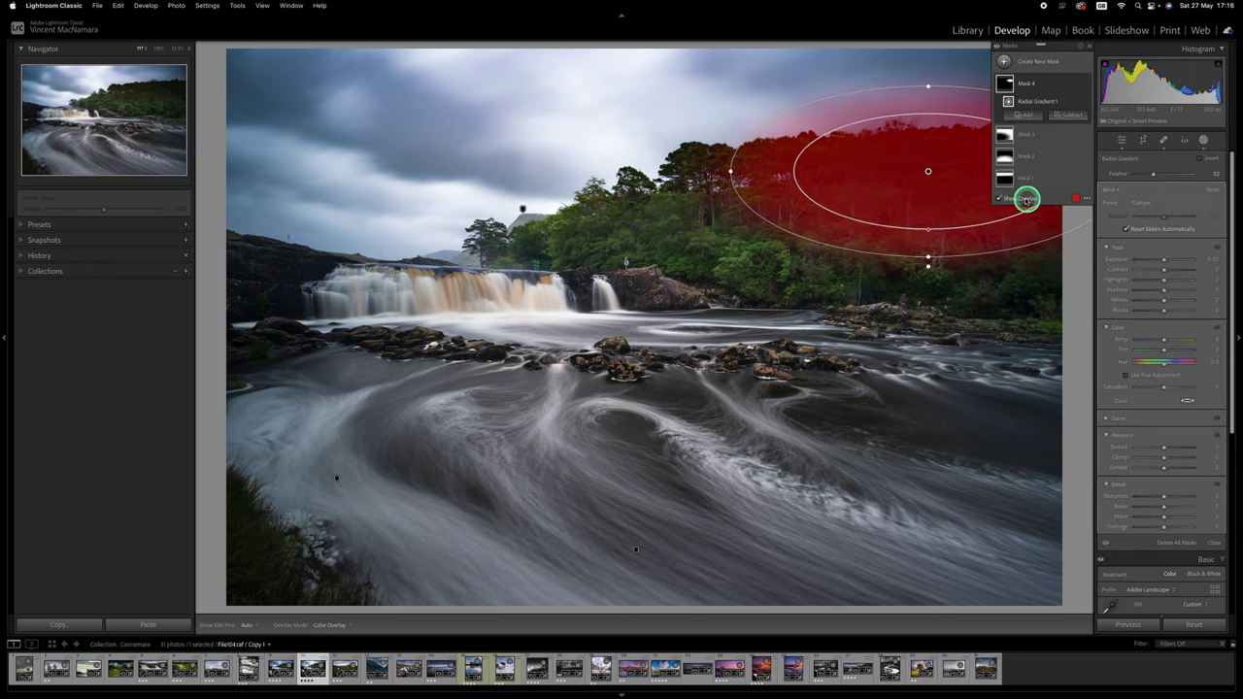
left_click_drag(932, 170, 944, 199)
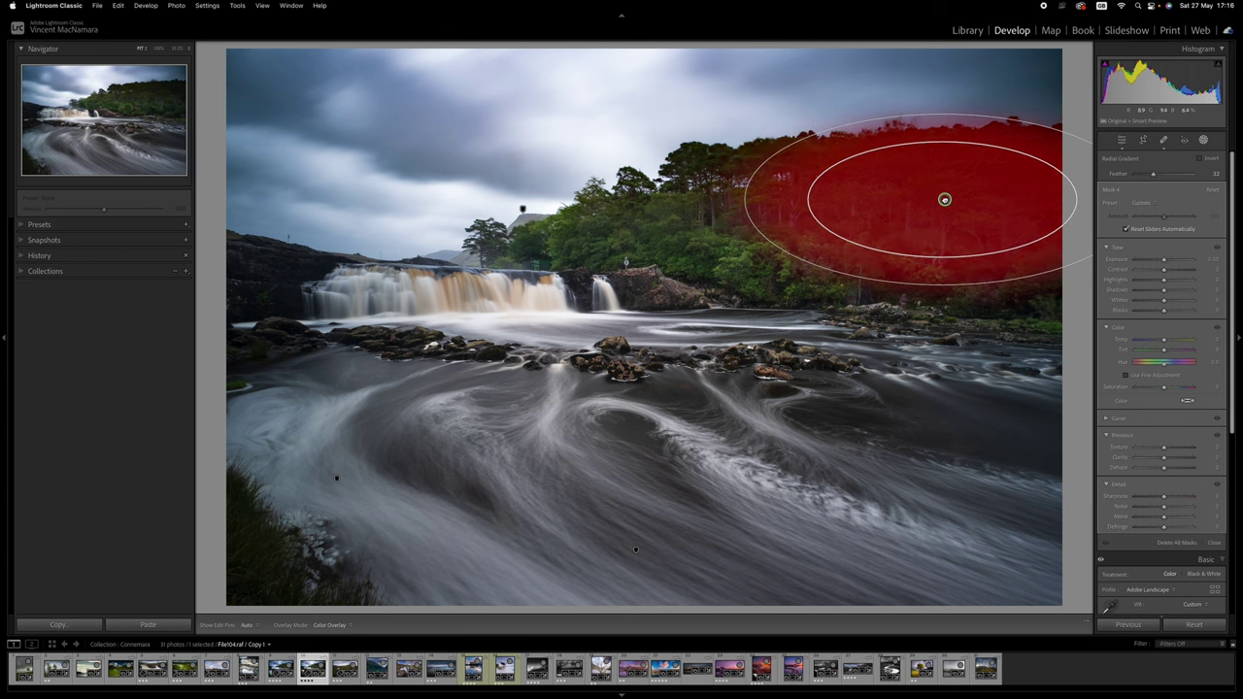
left_click_drag(1163, 261, 1166, 261)
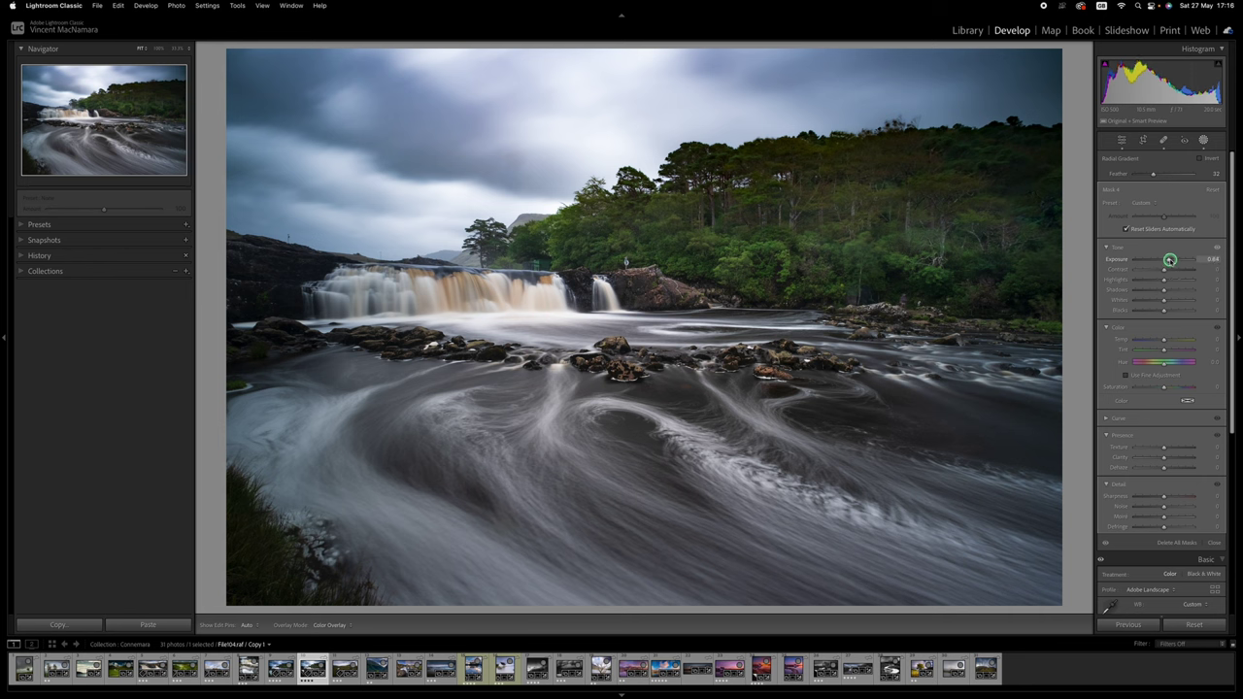
left_click_drag(1172, 260, 1169, 258)
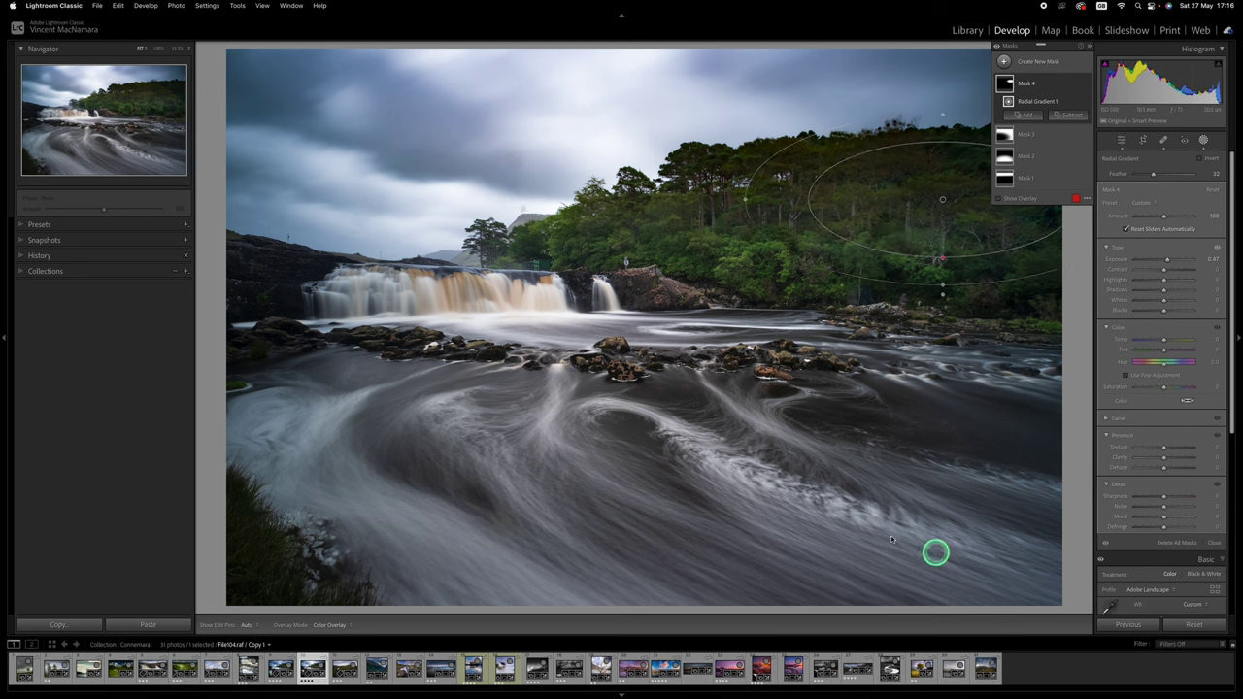
Draw a radial gradient across the upper sky, nudge it up, and pull Highlights to -97
left_click(1004, 60)
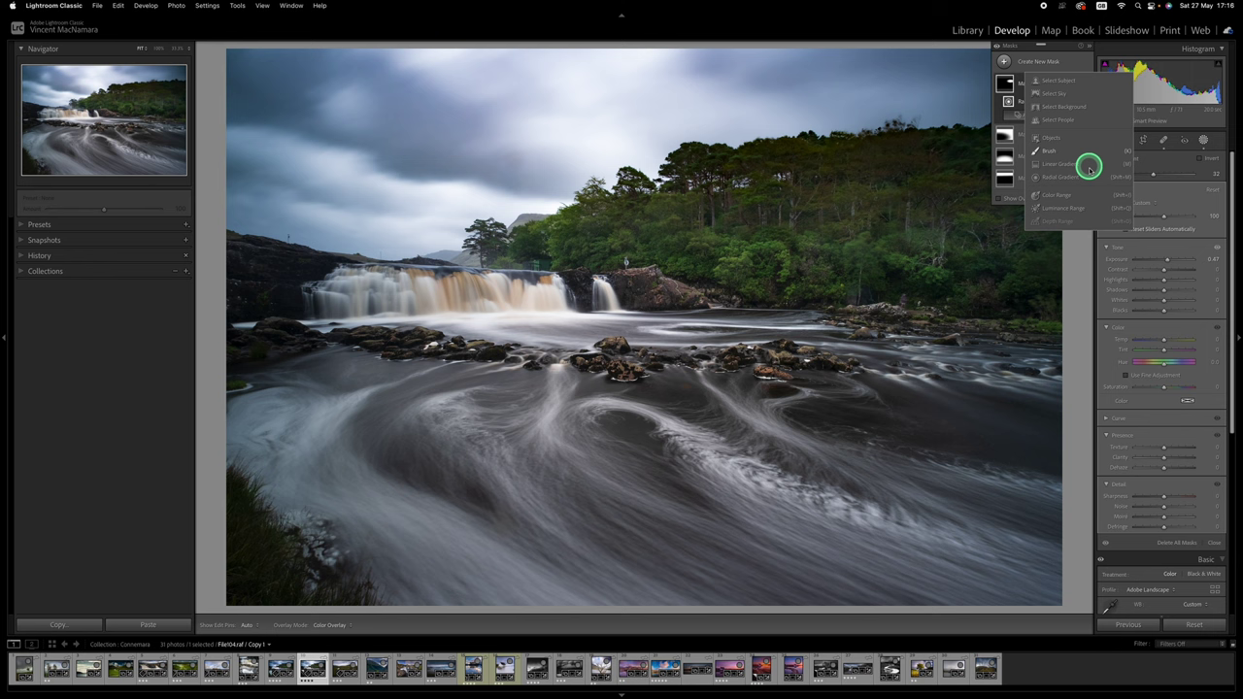
left_click(1052, 176)
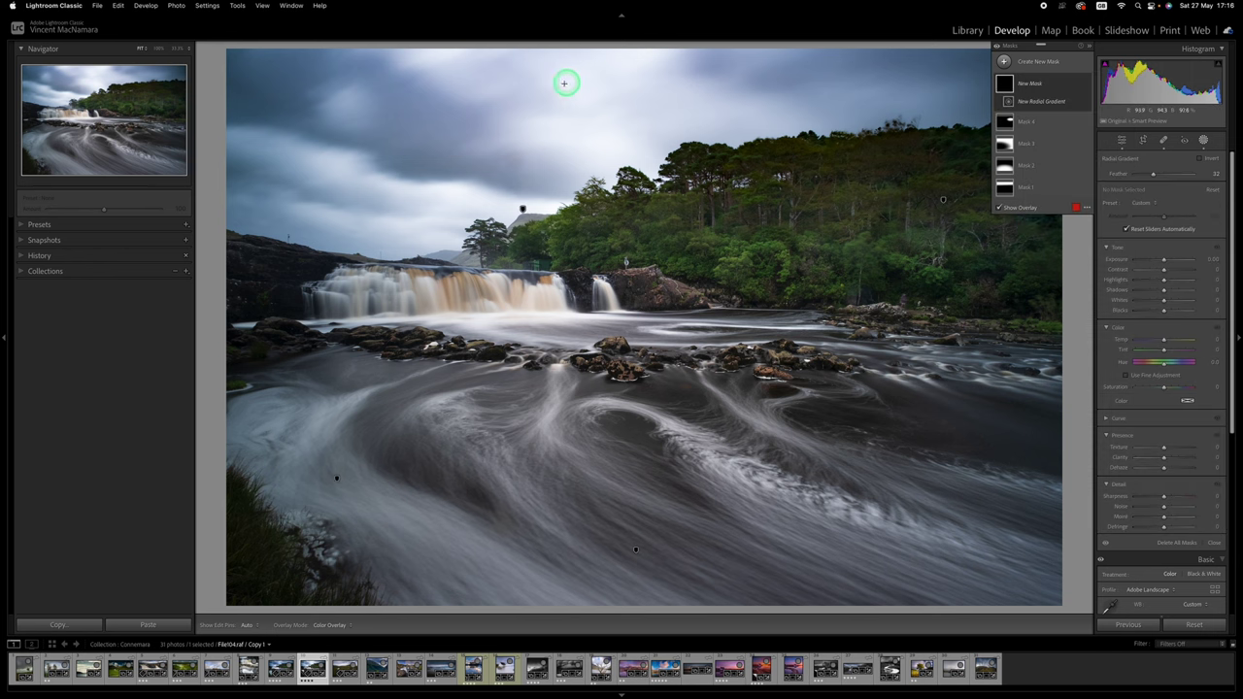
left_click_drag(557, 97, 837, 187)
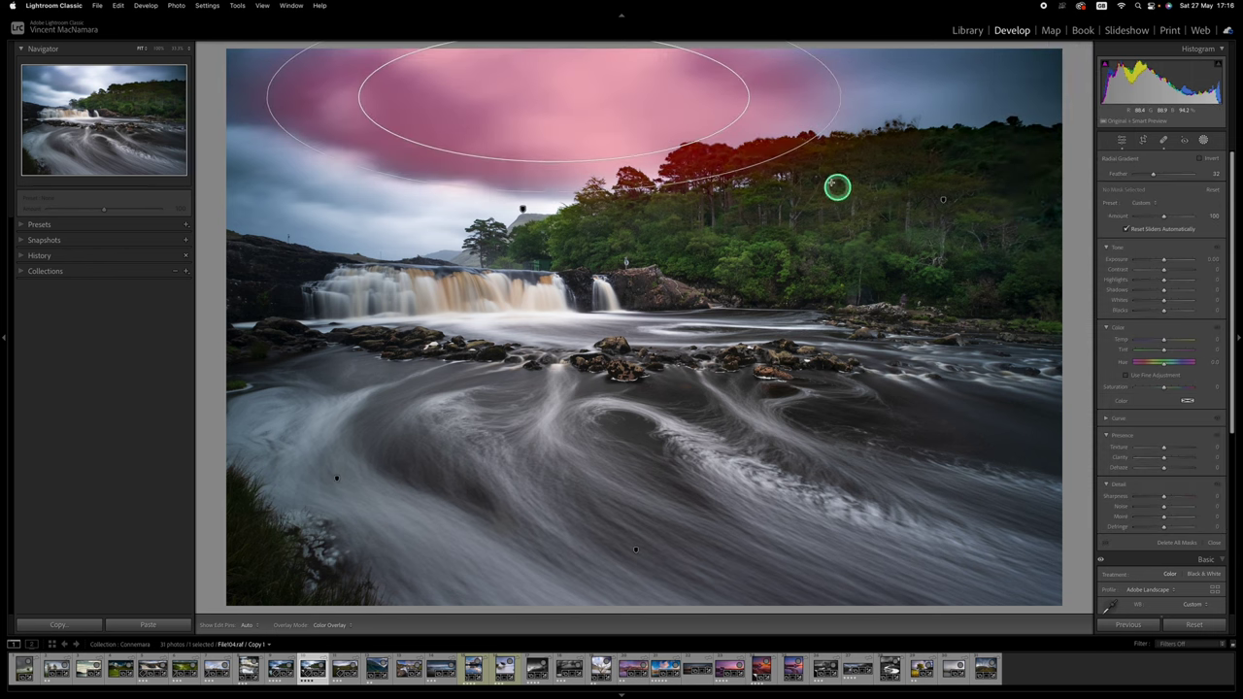
left_click_drag(550, 97, 546, 81)
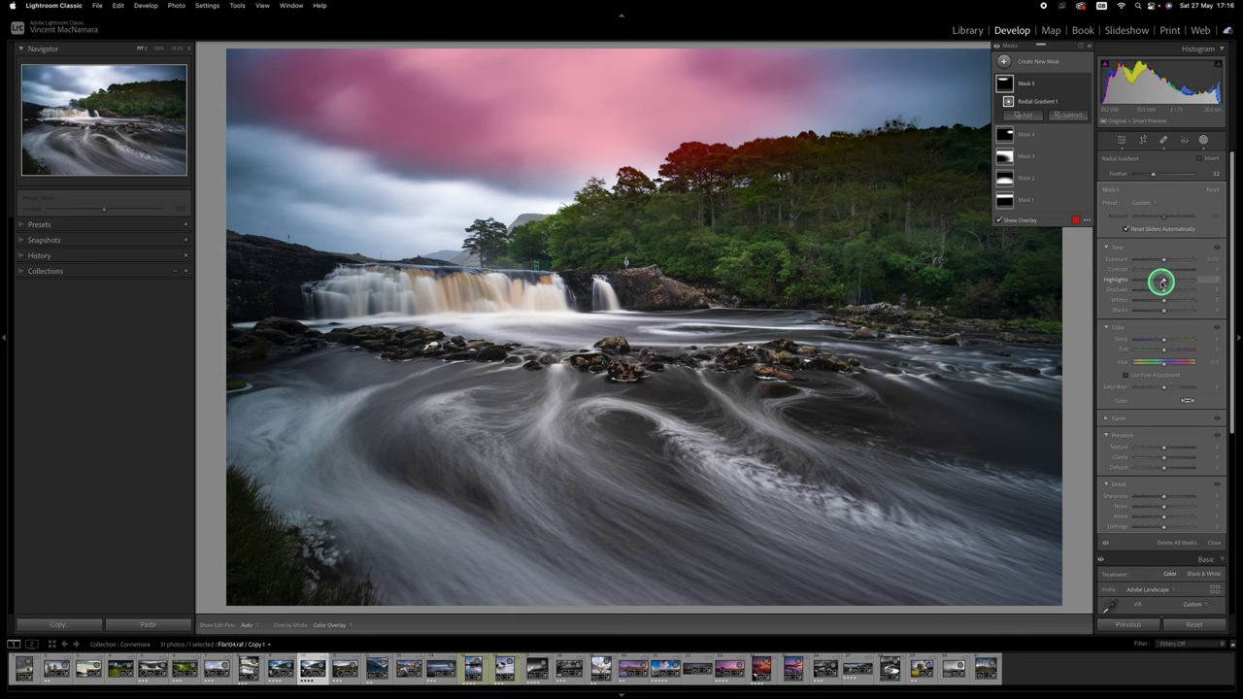
left_click_drag(1161, 282, 1135, 279)
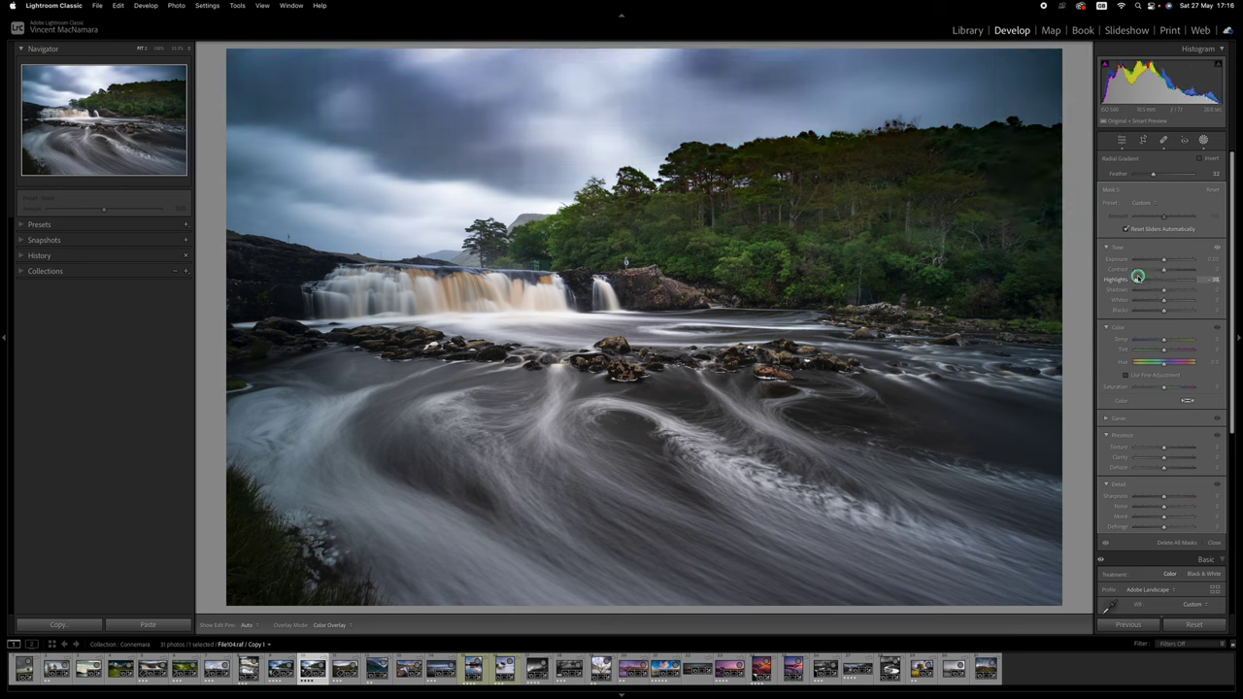
left_click_drag(1137, 277, 1137, 278)
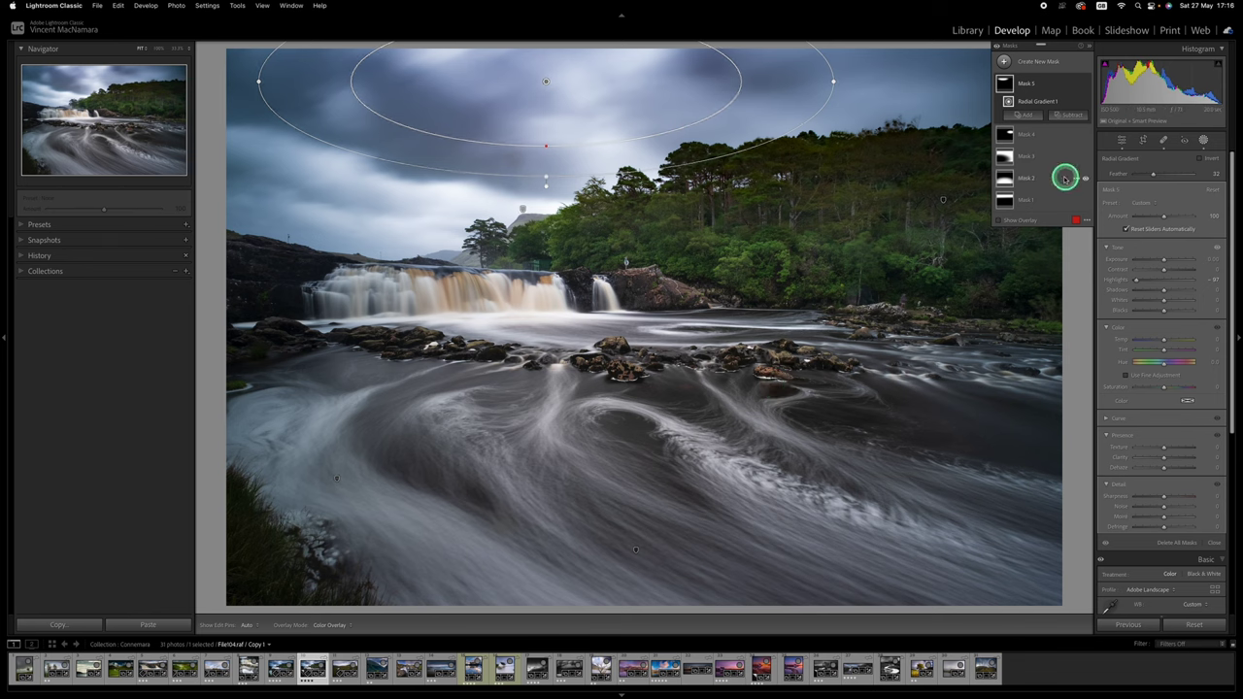
Select the river's Mask 2, raise its Whites to 34, and cool its Temp from 22 to 11
left_click(1005, 179)
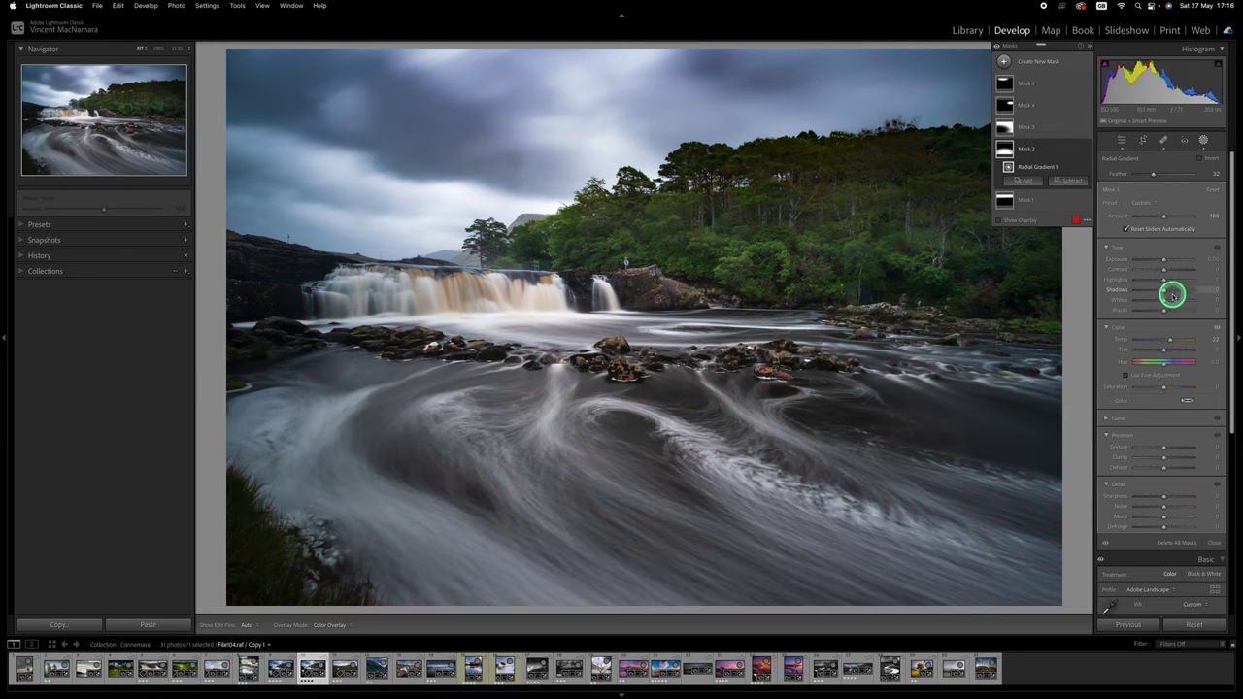
left_click_drag(1168, 299, 1188, 282)
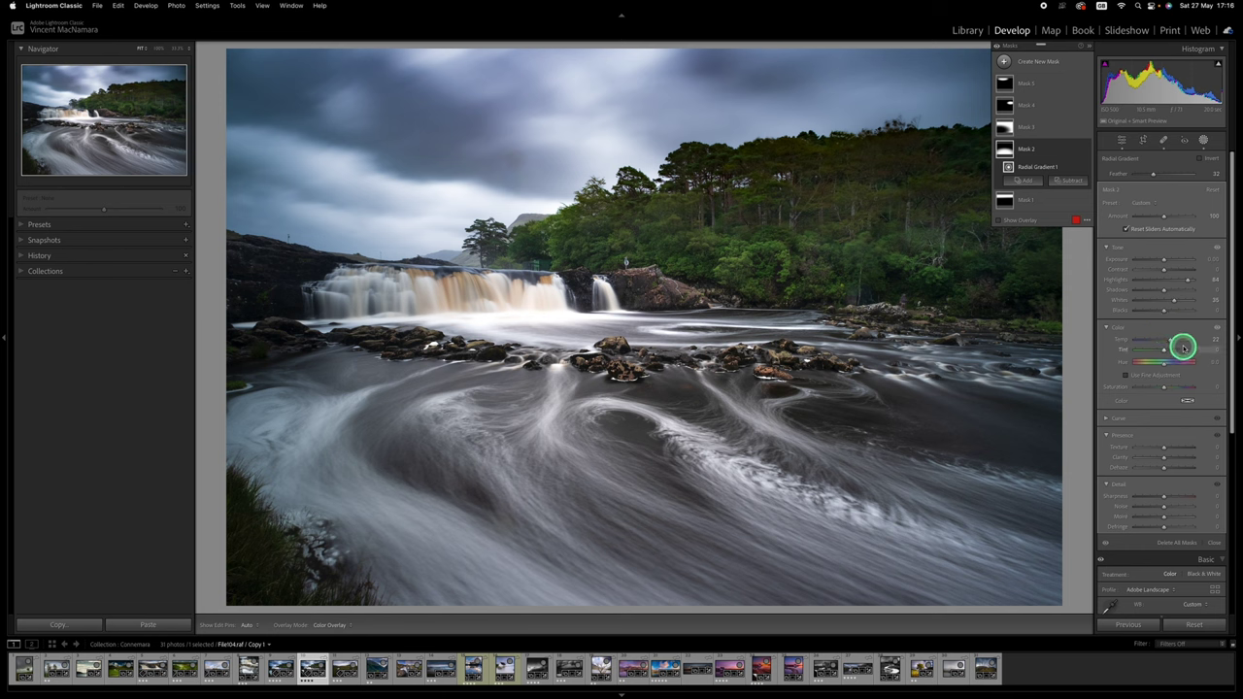
left_click_drag(1171, 340, 1171, 339)
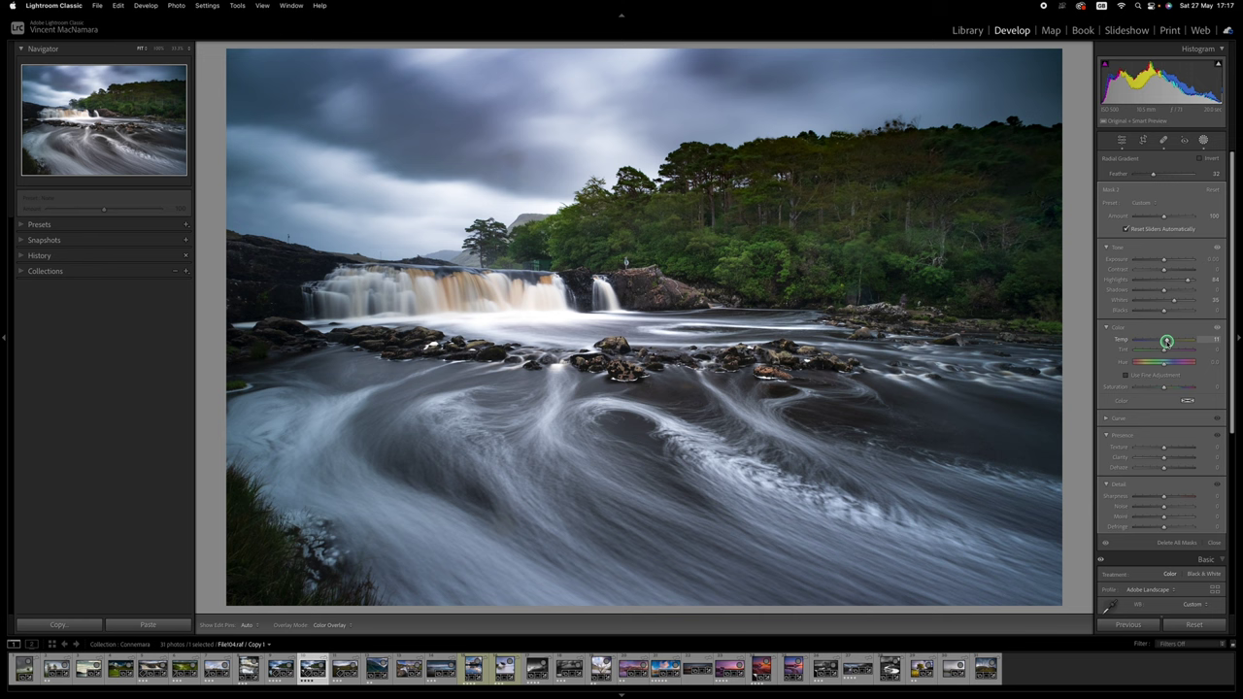
left_click_drag(1167, 341, 1162, 346)
Draw a radial gradient over the lower-left water, rotating and shifting it to follow the swirl
left_click(1004, 61)
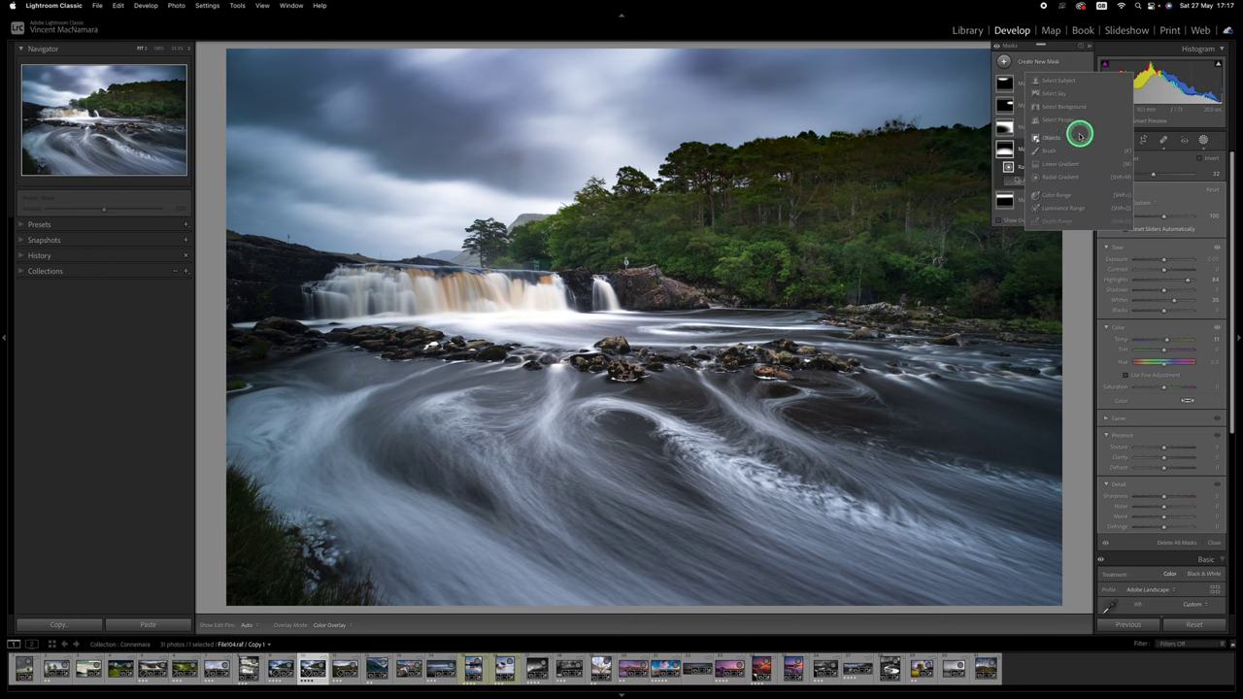
left_click(1058, 178)
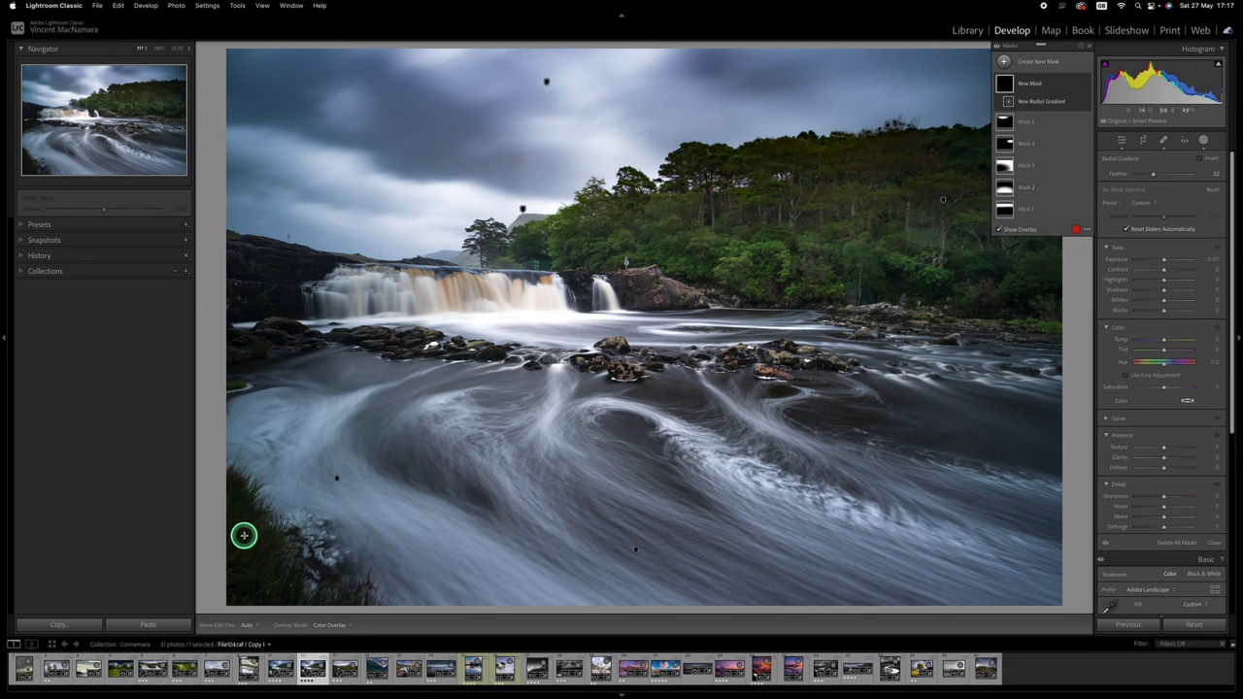
left_click_drag(243, 535, 670, 671)
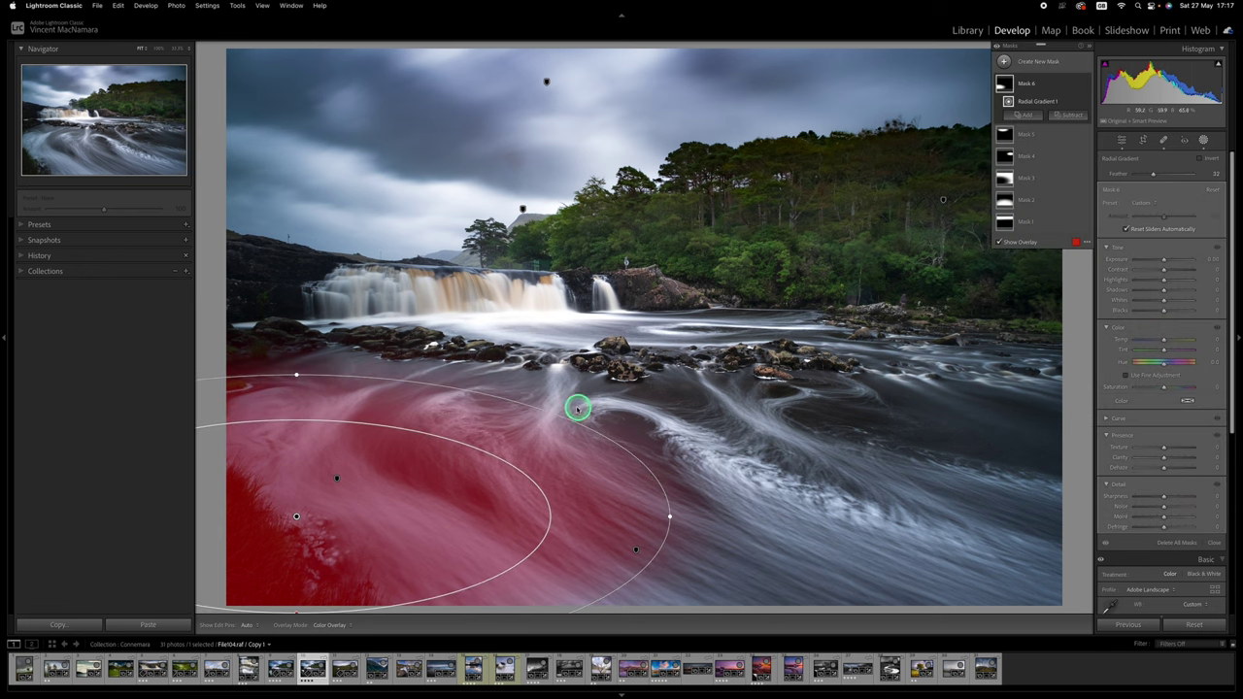
left_click_drag(335, 362, 420, 384)
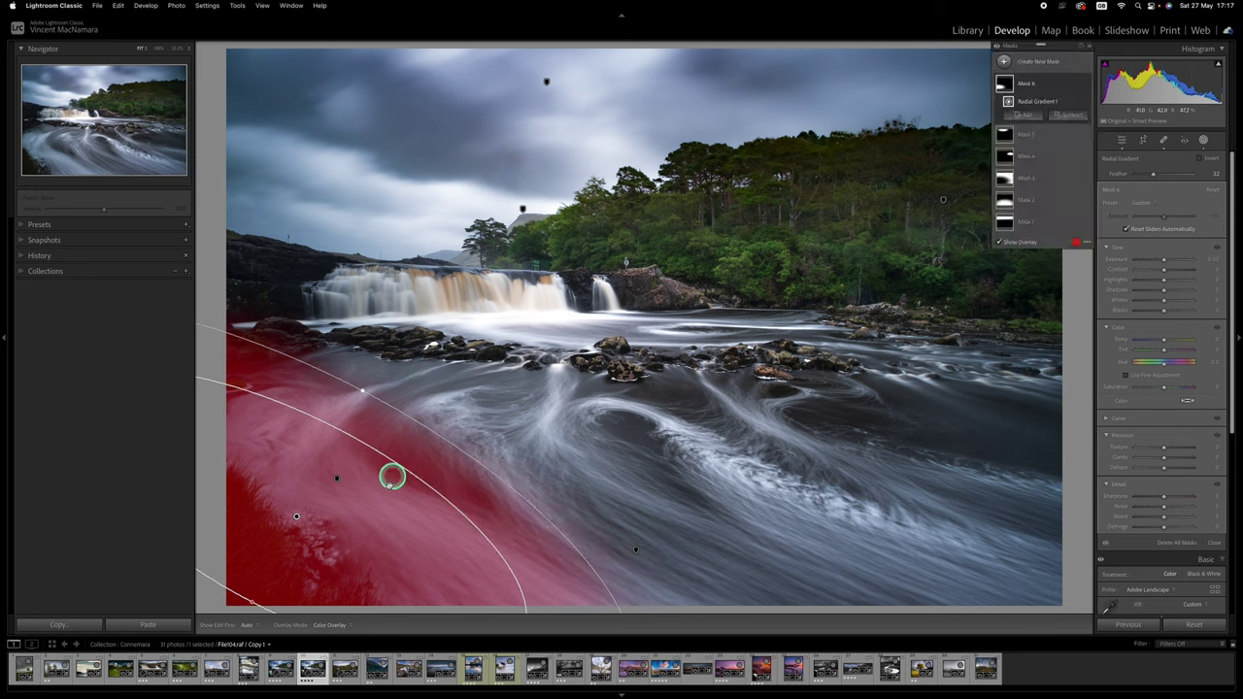
left_click_drag(302, 520, 342, 512)
left_click(841, 453)
Set the lower-left mask's Exposure to 0.23 and warm its Temp to 18
left_click(1215, 261)
left_click(1161, 259)
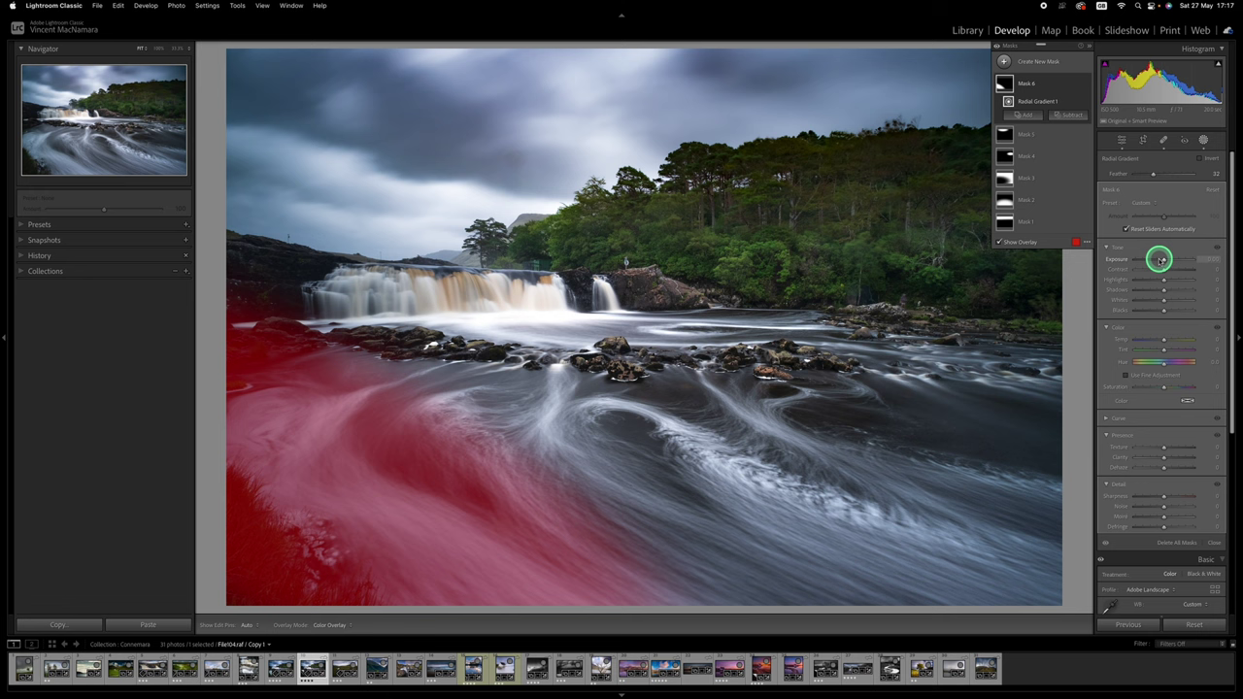
left_click_drag(1161, 260, 1163, 260)
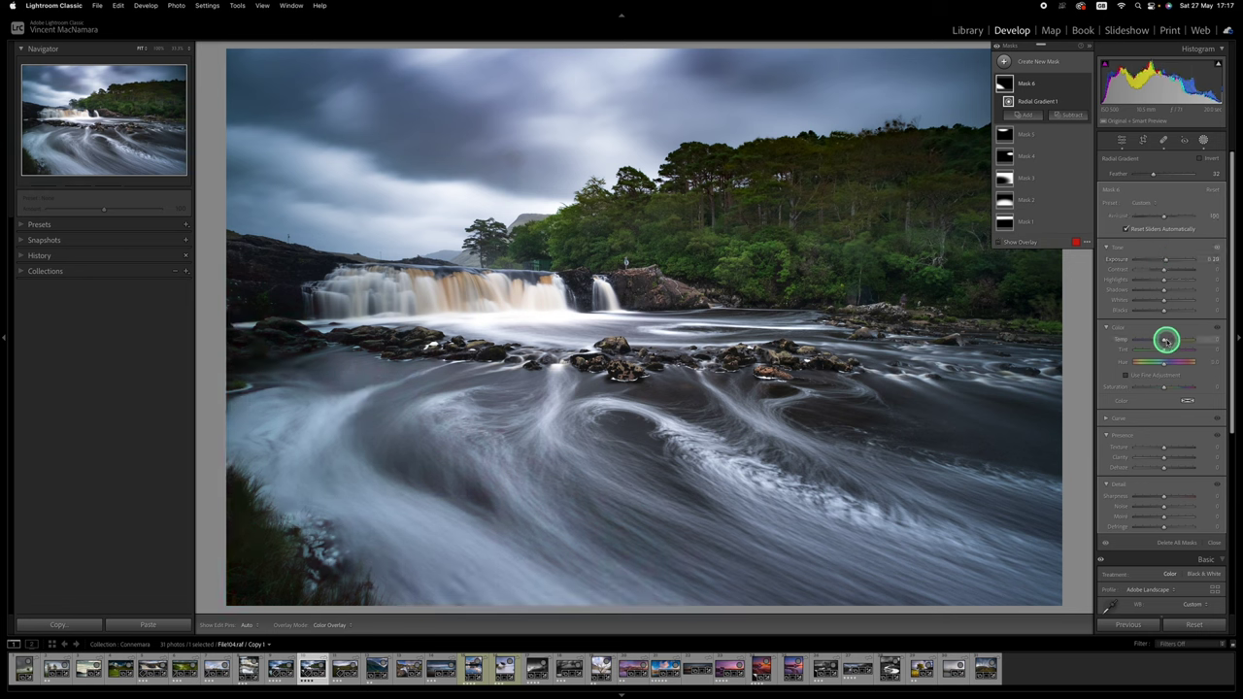
left_click_drag(1163, 342, 1166, 342)
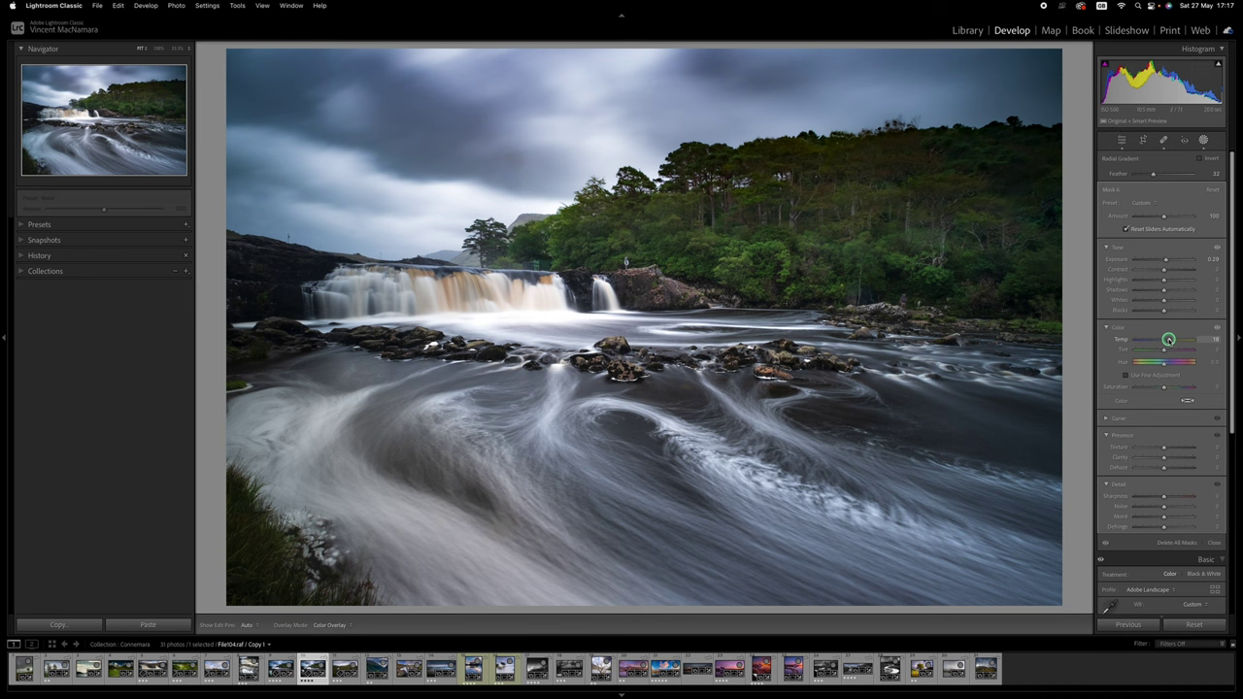
left_click_drag(1168, 339, 1169, 339)
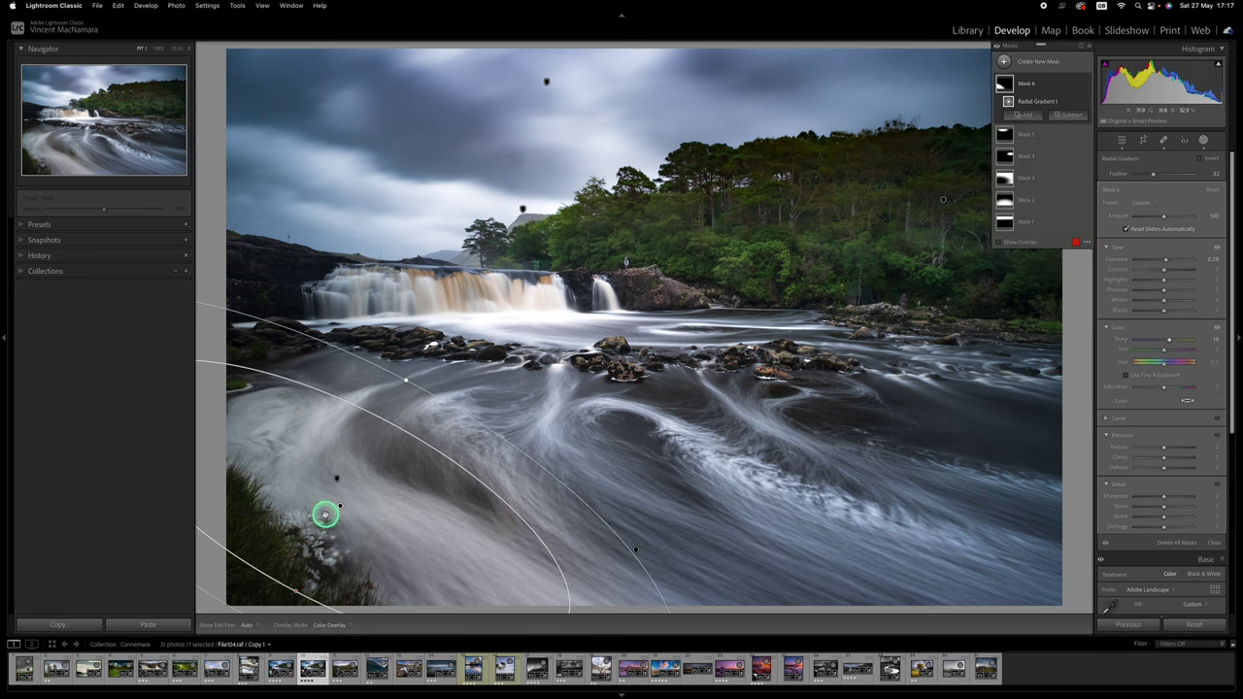
Reshape the lower-left gradient, lower Temp to about 8, and raise Whites to 68
mouse_move(344, 505)
left_mouse_down()
mouse_move(367, 499)
mouse_move(354, 503)
left_mouse_up()
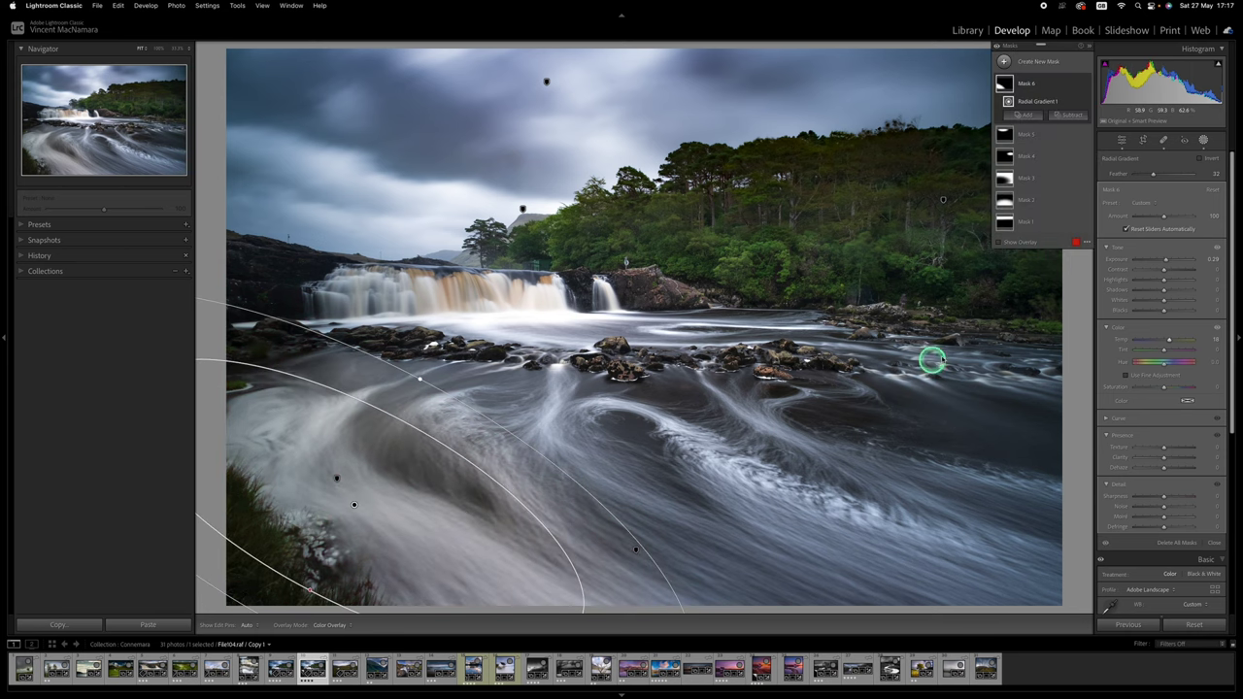
left_click_drag(1178, 341, 1166, 339)
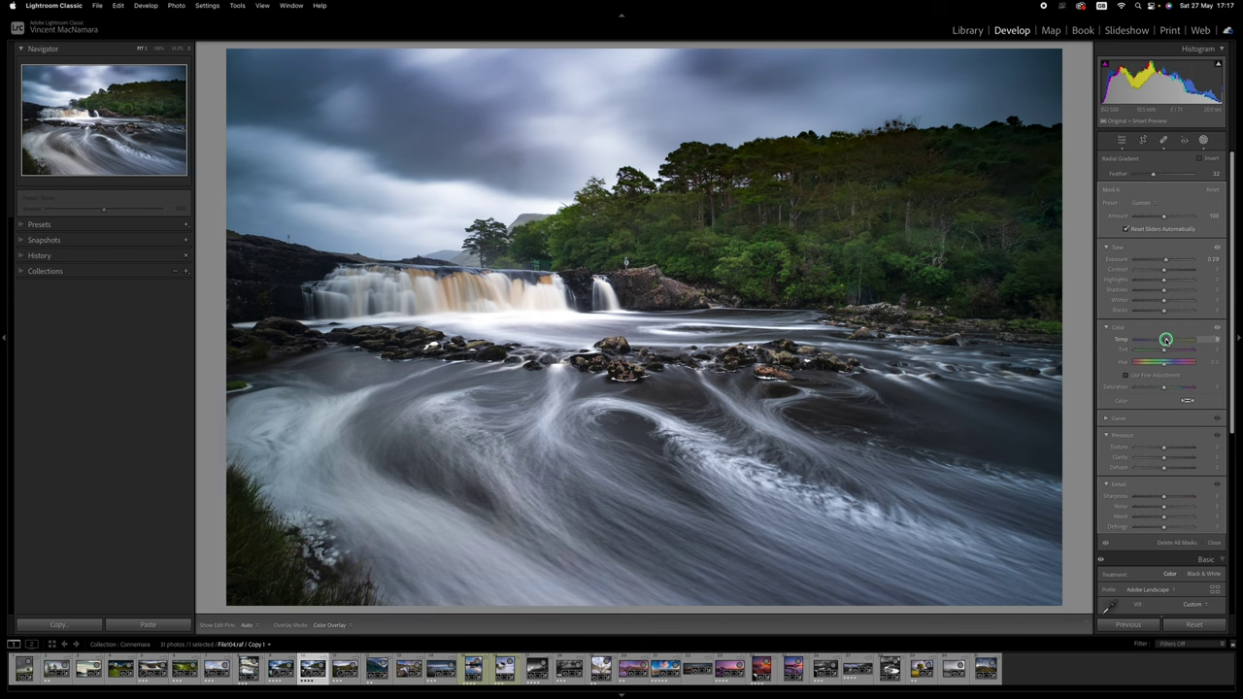
left_click_drag(1166, 339, 1174, 297)
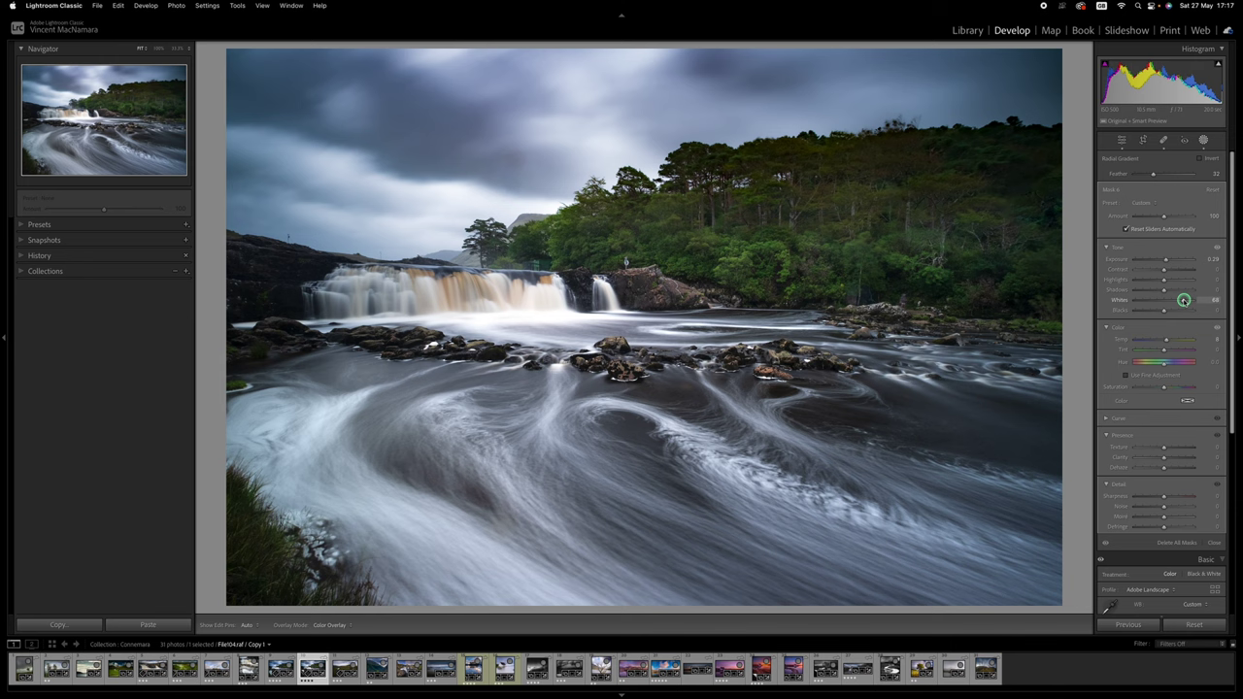
left_click_drag(1183, 301, 1184, 298)
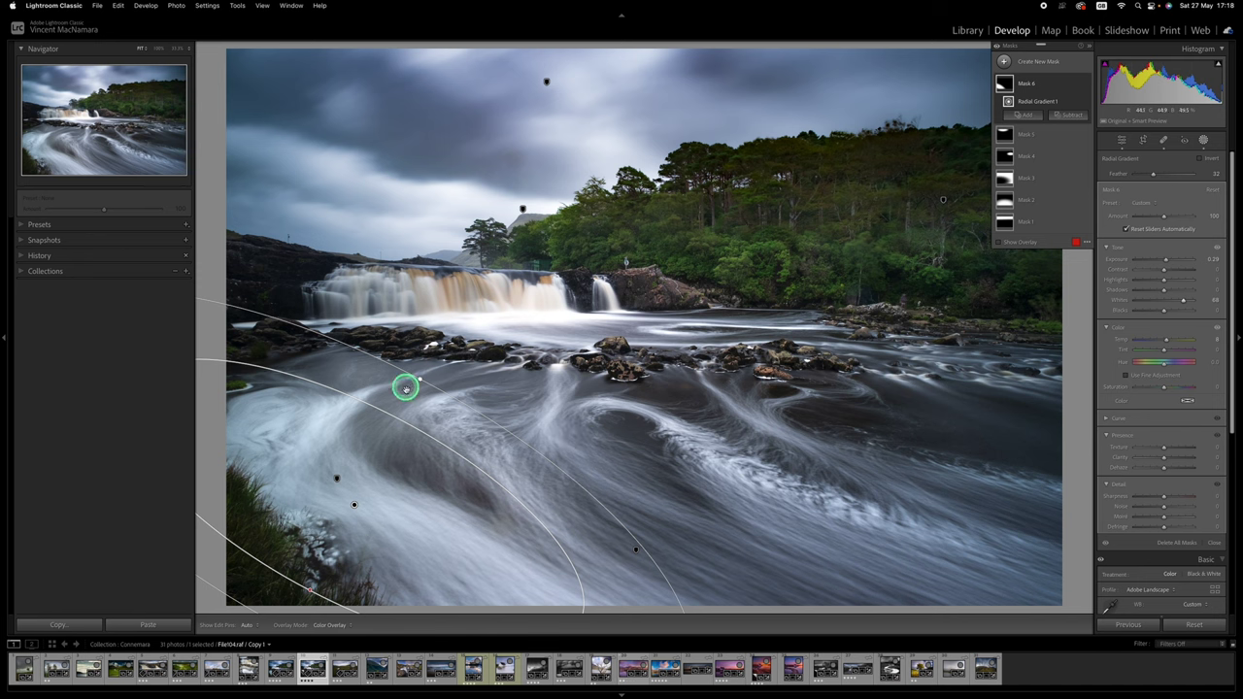
Reposition the lower-left gradient over the swirl and set its Highlights to 83
left_click_drag(422, 379, 433, 412)
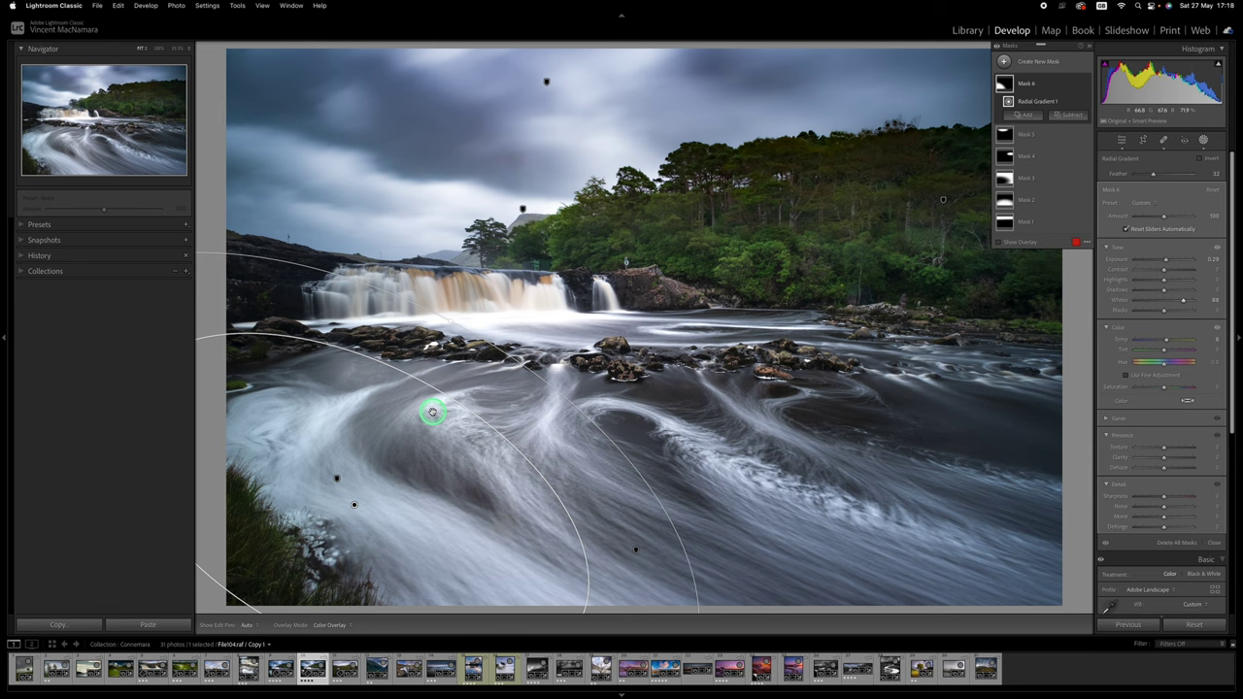
left_click_drag(355, 507, 293, 540)
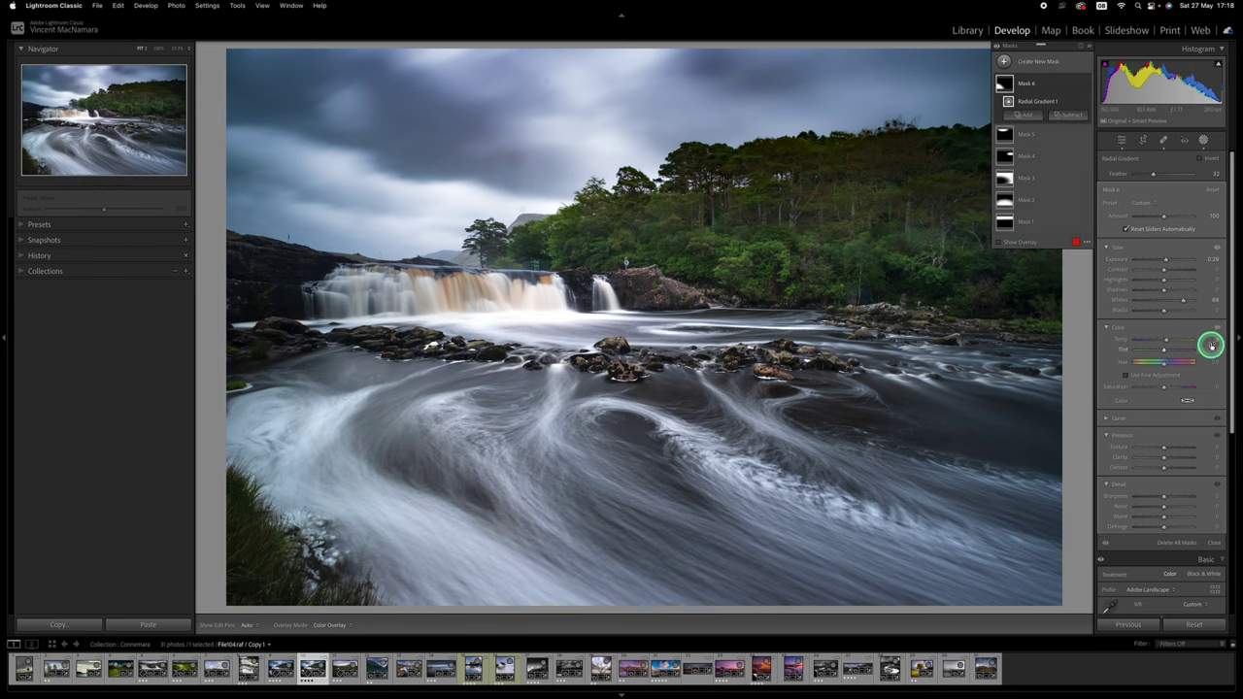
left_click(1164, 280)
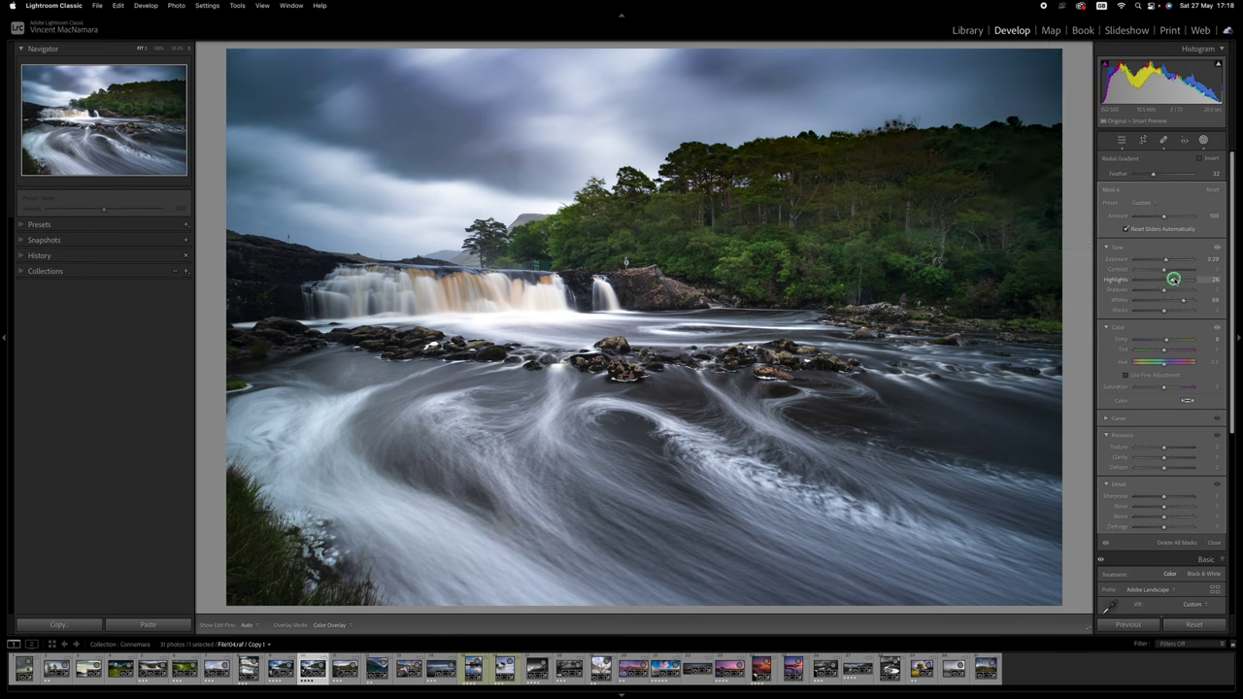
left_click_drag(1182, 279, 1182, 279)
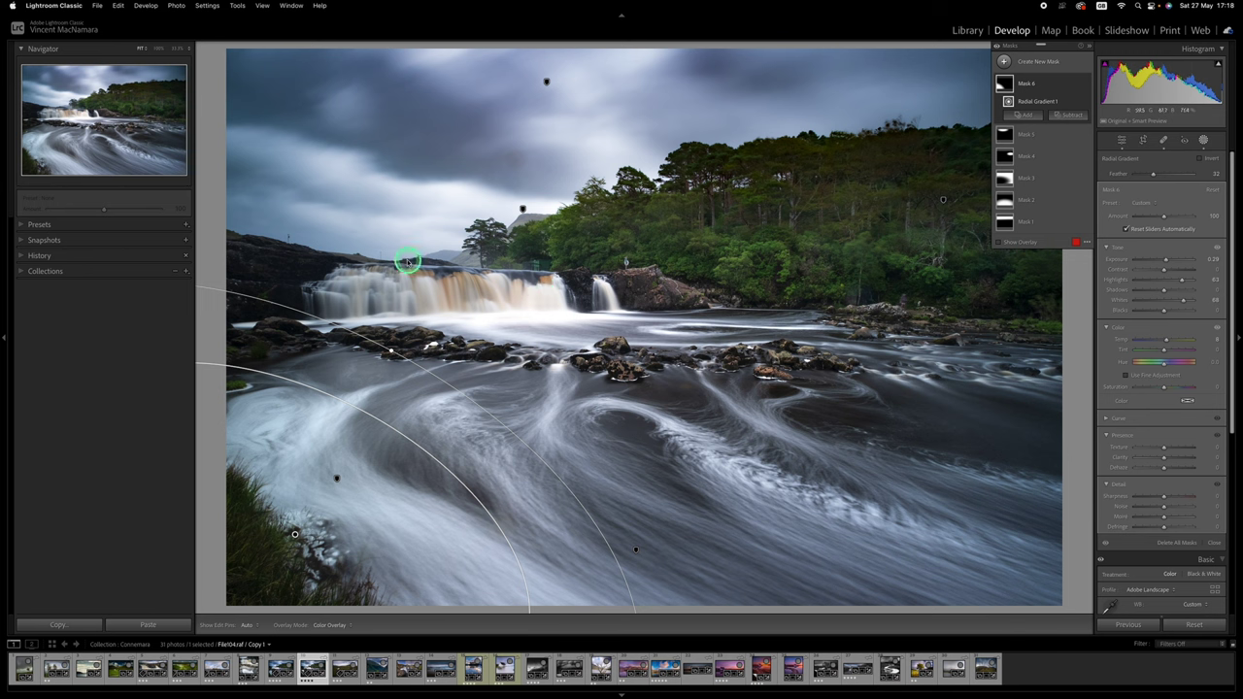
Draw a radial gradient over the waterfall and mid-river rocks and take its Highlights to -100
left_click(1004, 60)
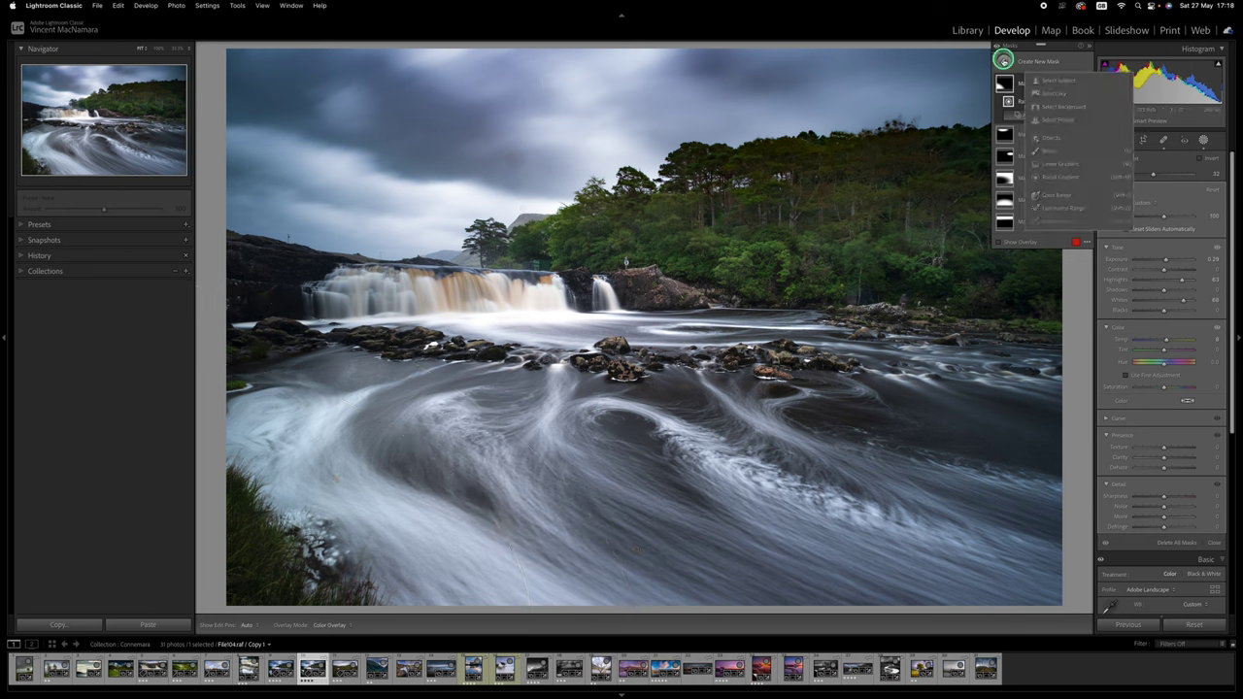
left_click(1064, 178)
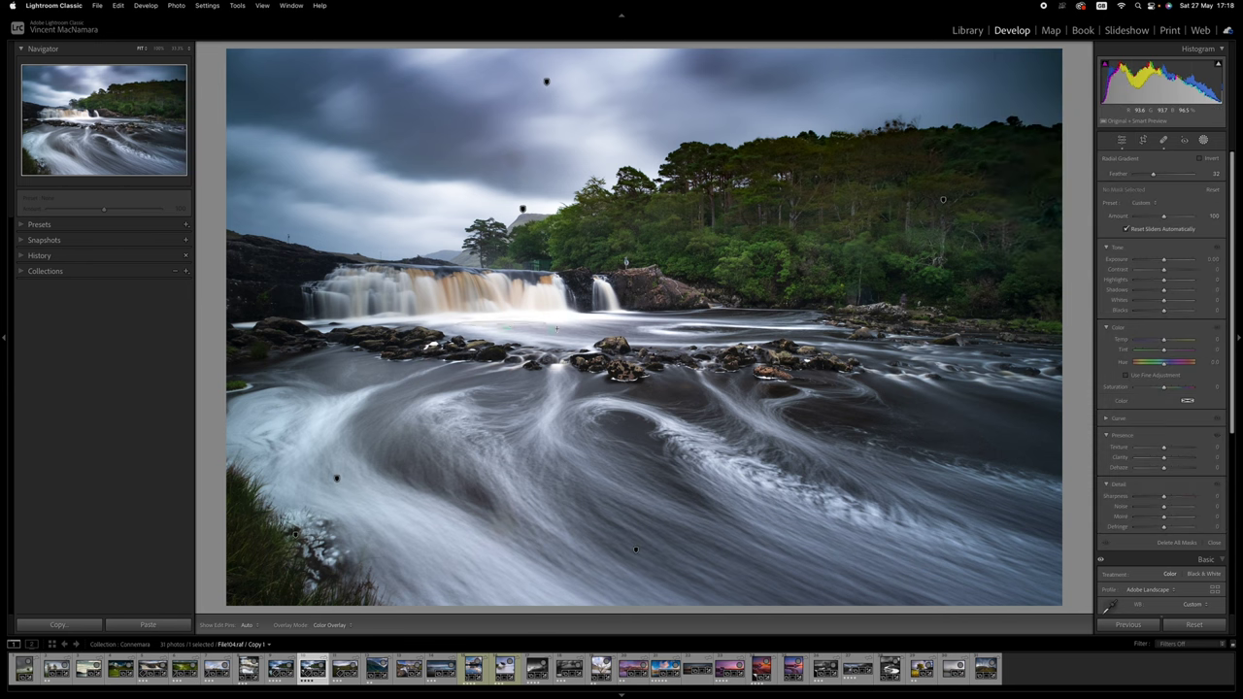
left_click_drag(501, 323, 728, 385)
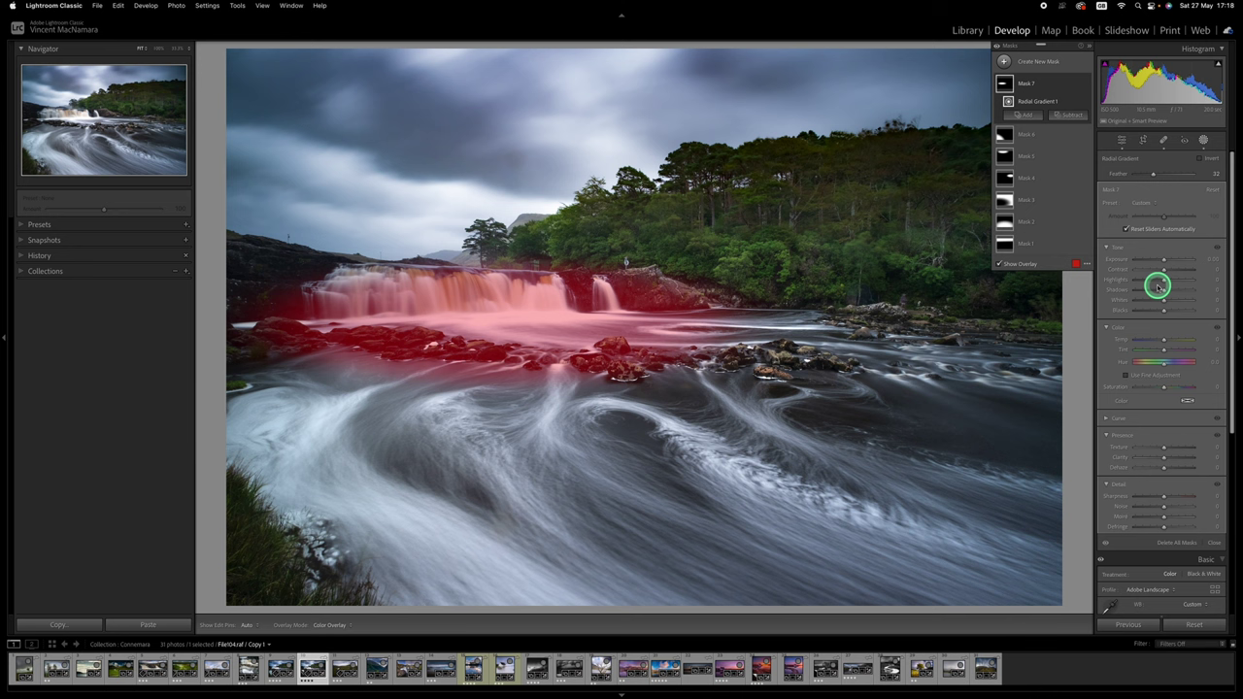
left_click_drag(1164, 280, 1141, 281)
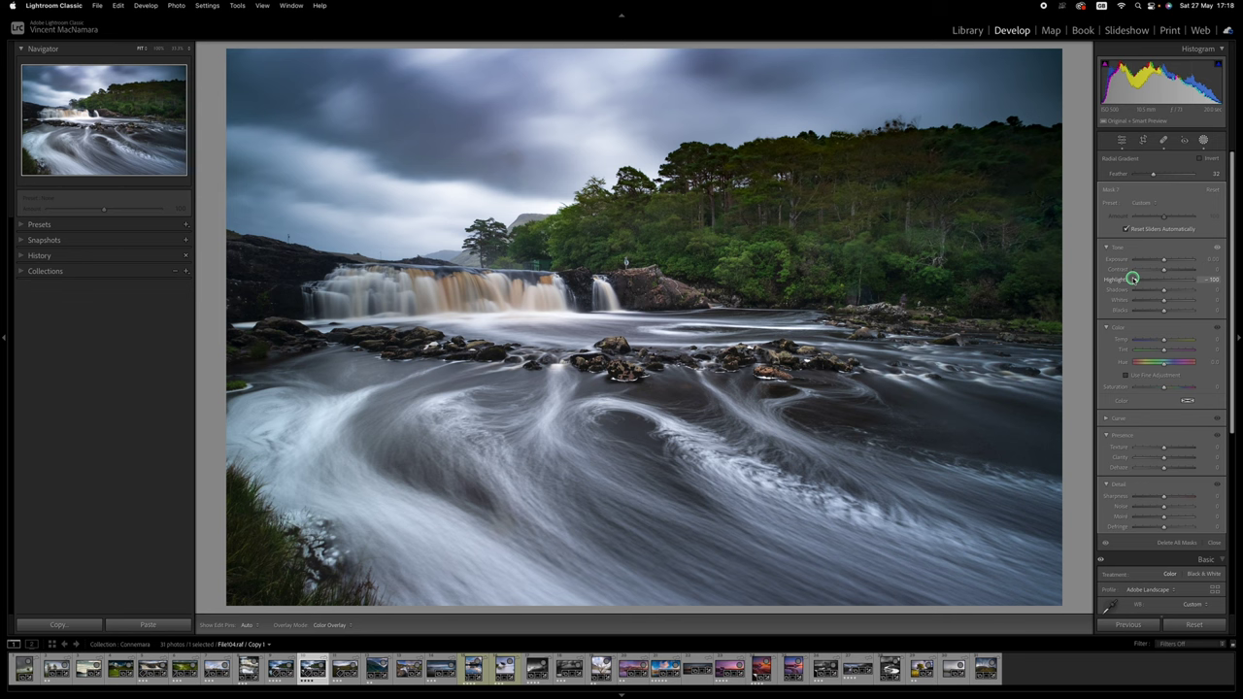
left_click_drag(1131, 279, 1135, 281)
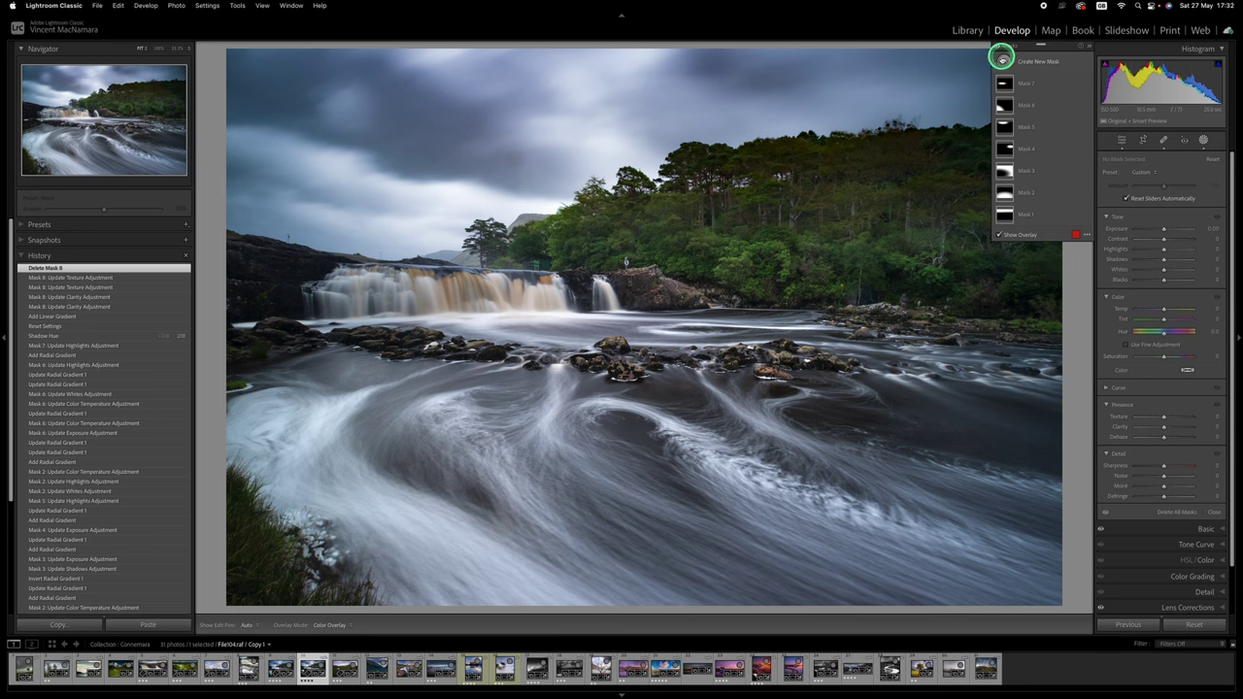
Draw a tilted radial gradient over the left bank and falls, then set Exposure 0.43 and Shadows 23
left_click(1003, 61)
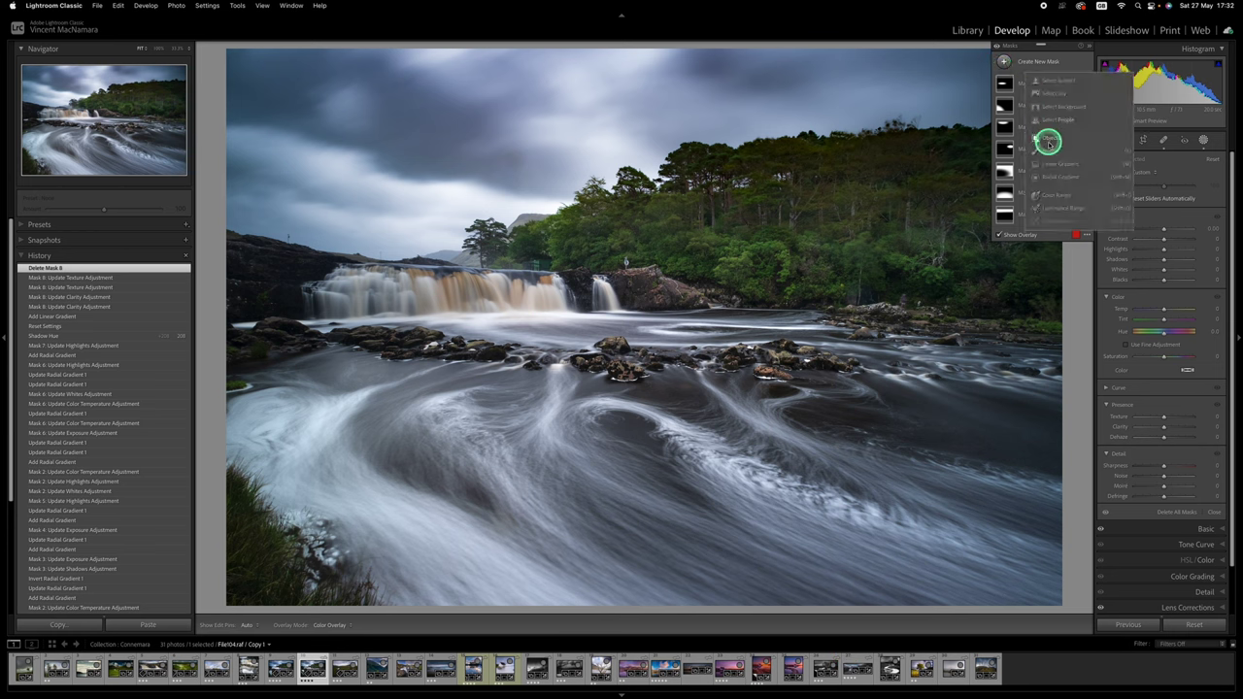
left_click(1055, 179)
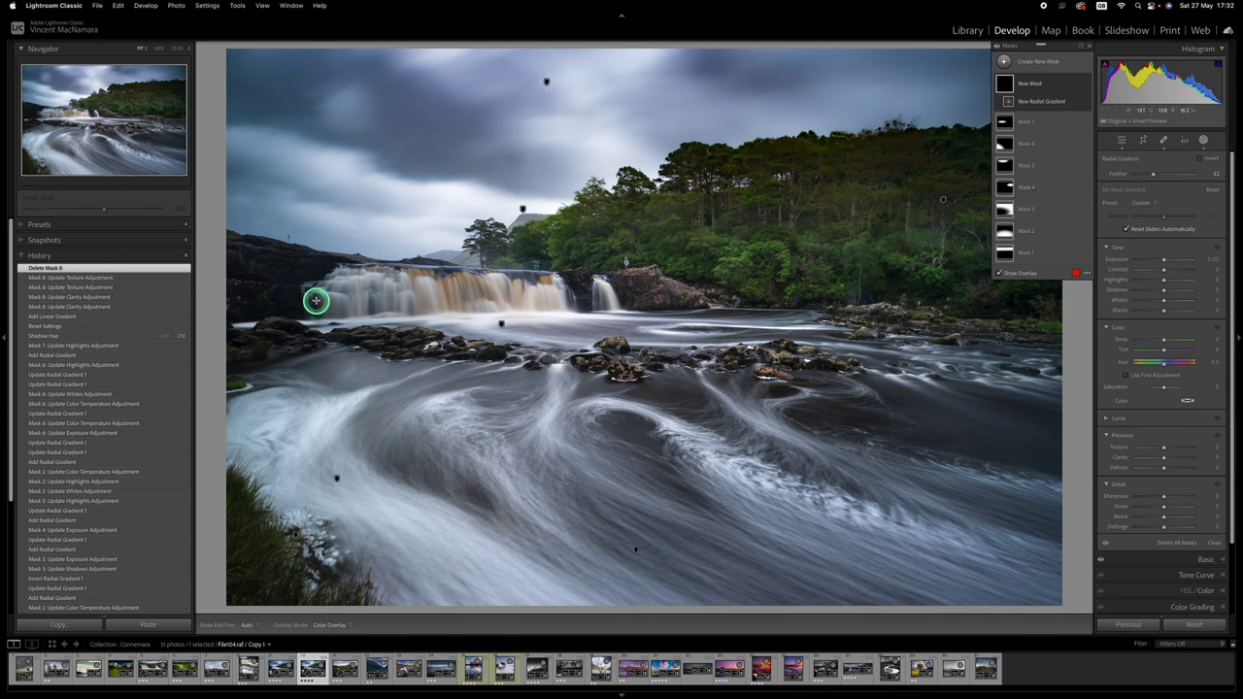
left_click_drag(314, 297, 527, 369)
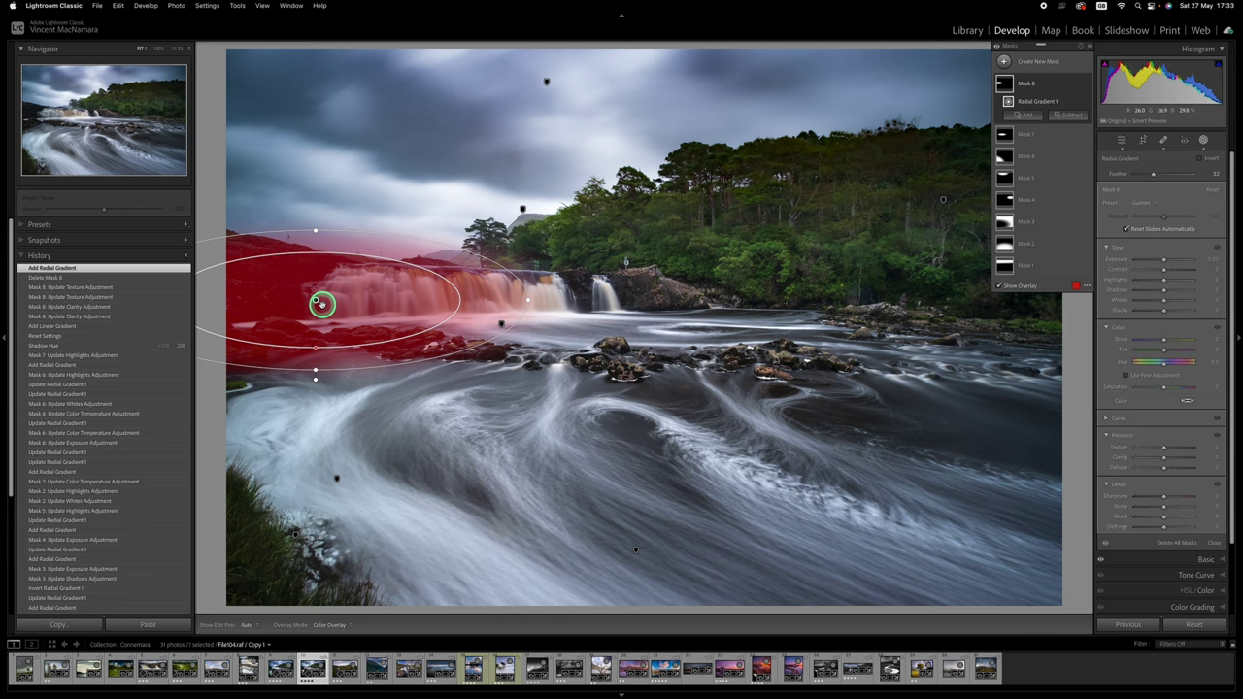
left_click_drag(322, 305, 272, 287)
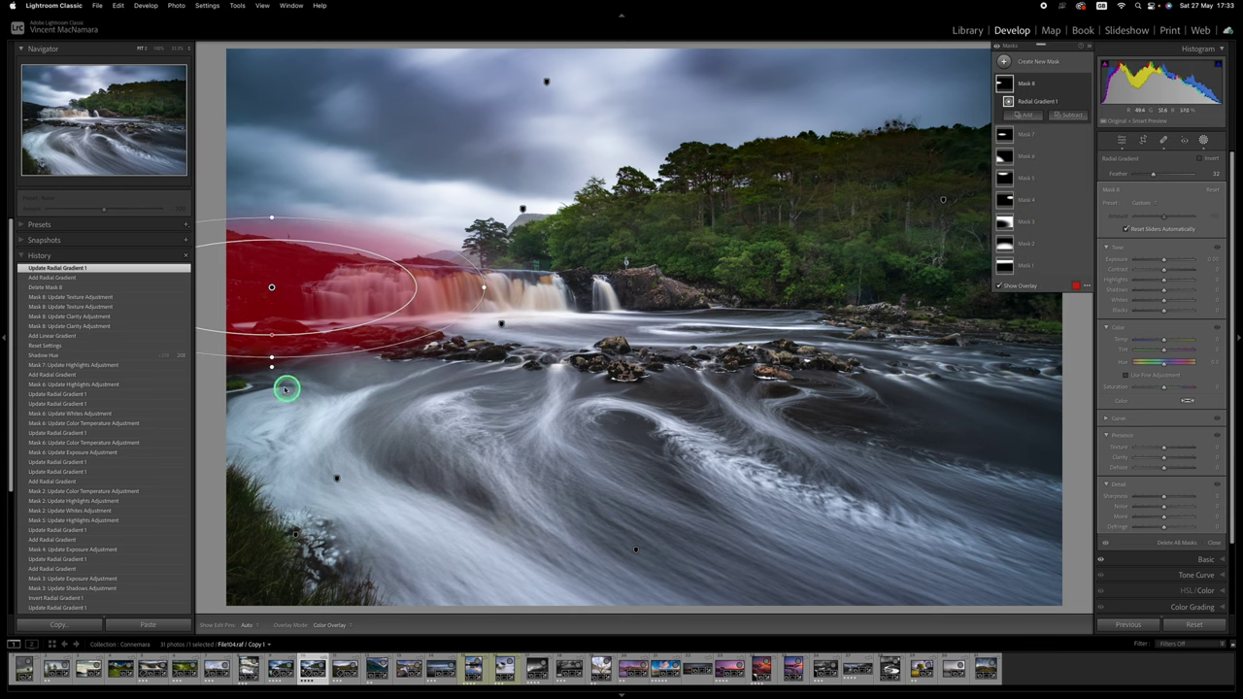
left_click_drag(269, 366, 258, 375)
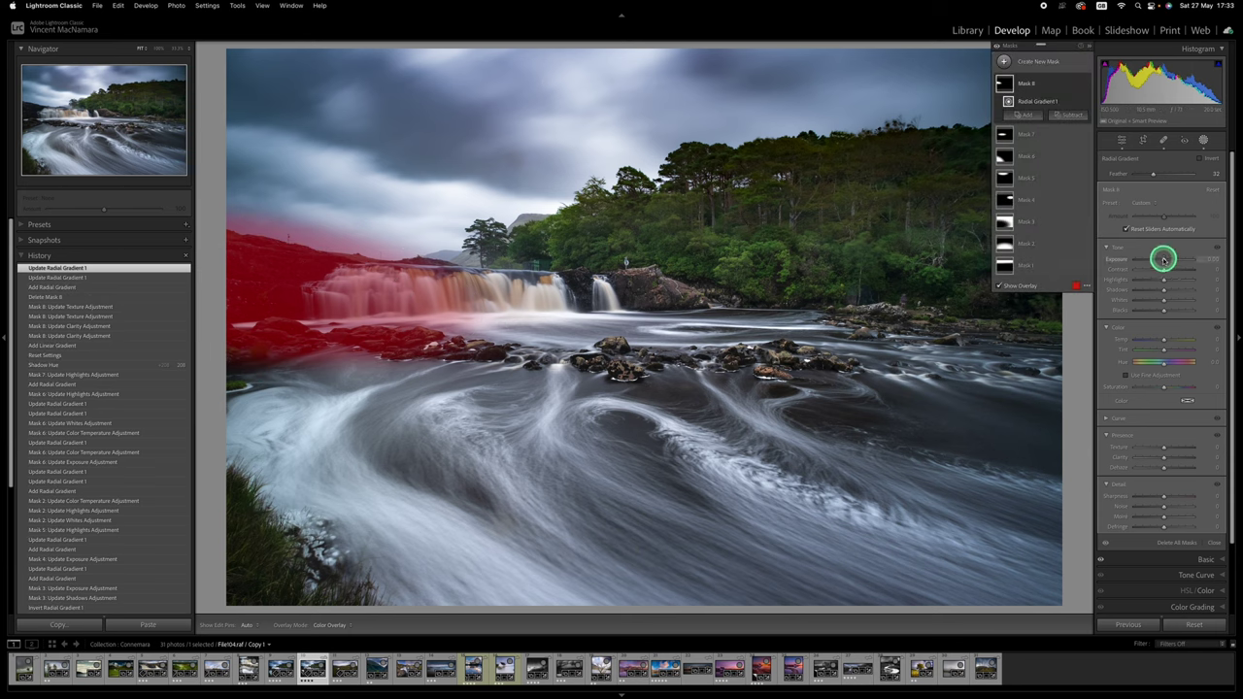
left_click_drag(1161, 260, 1169, 291)
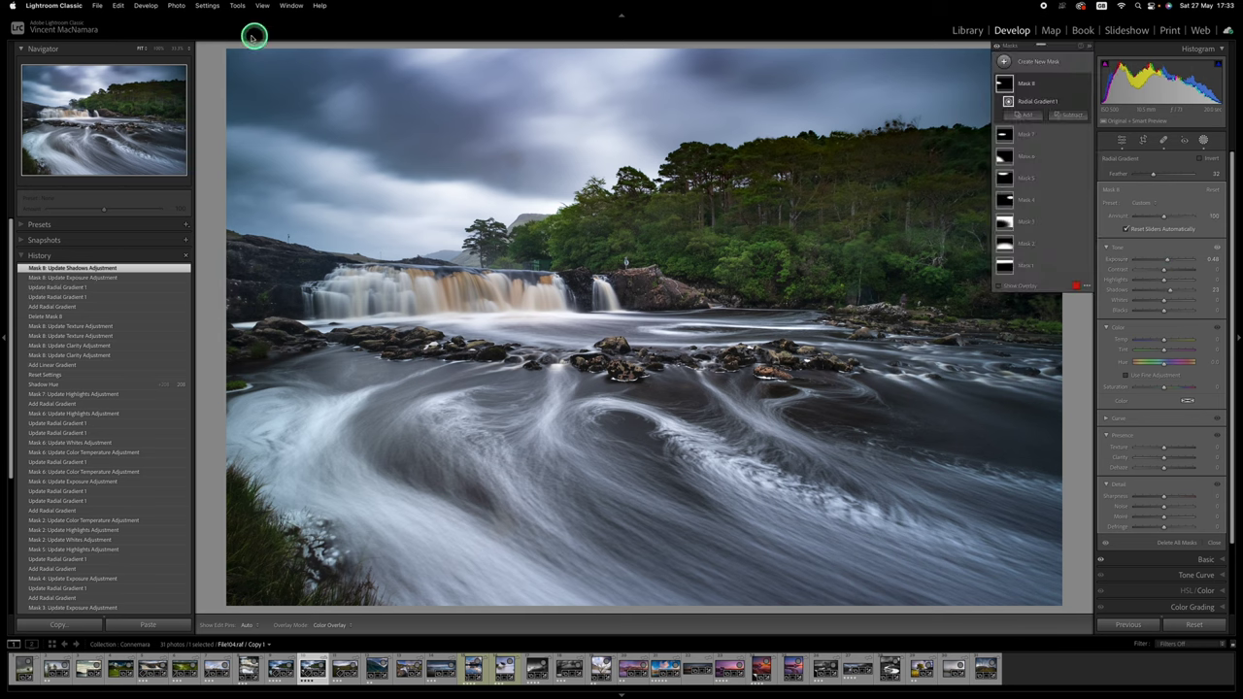
Draw a radial gradient over the far right riverbank and lift its shadows to 37
left_click(1008, 63)
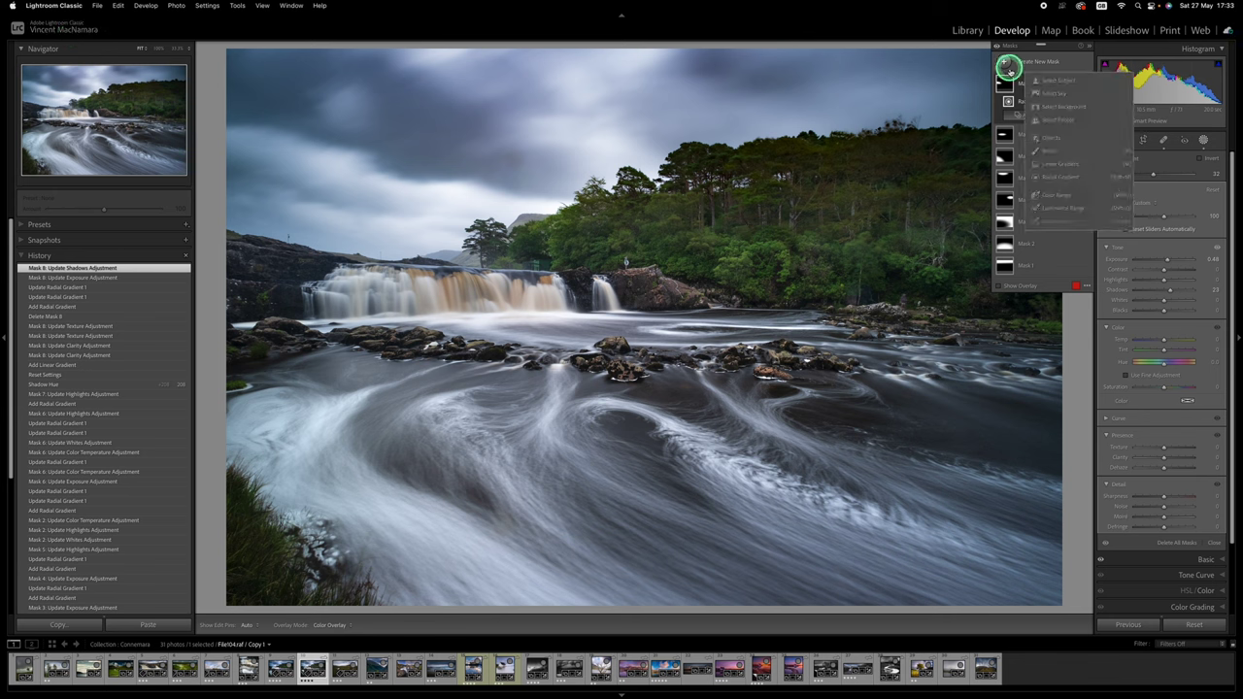
left_click(1056, 176)
left_click_drag(919, 307, 1087, 360)
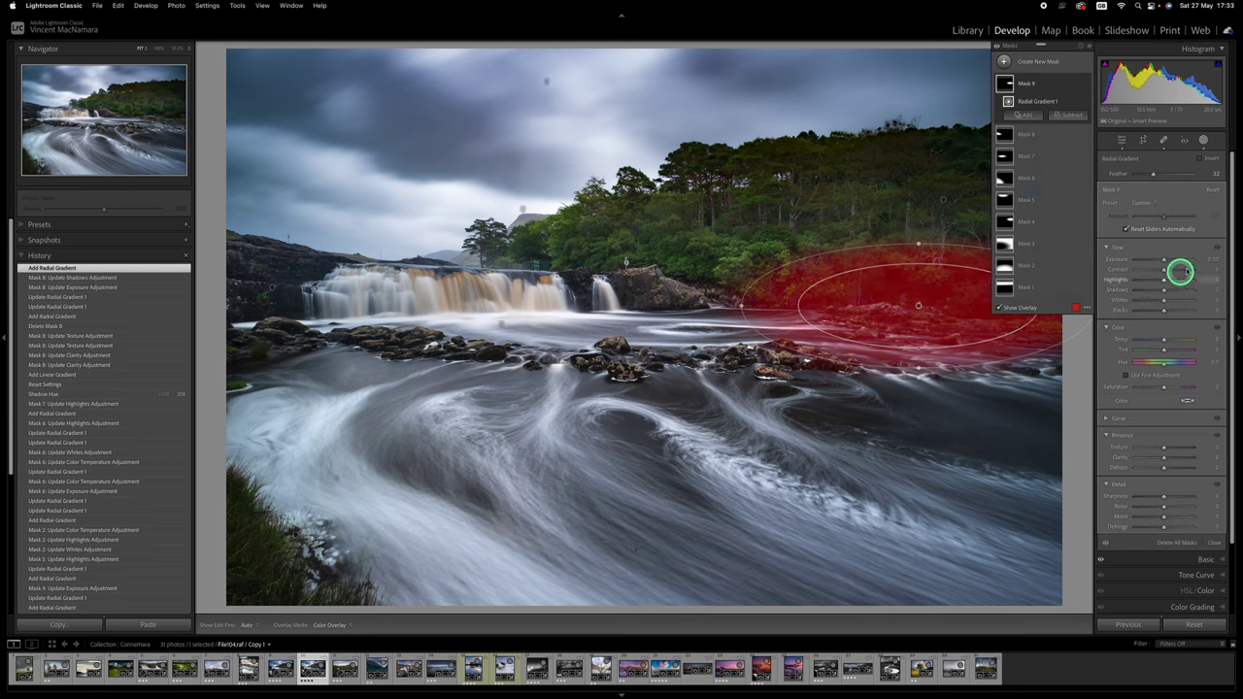
left_click_drag(1168, 288, 1171, 289)
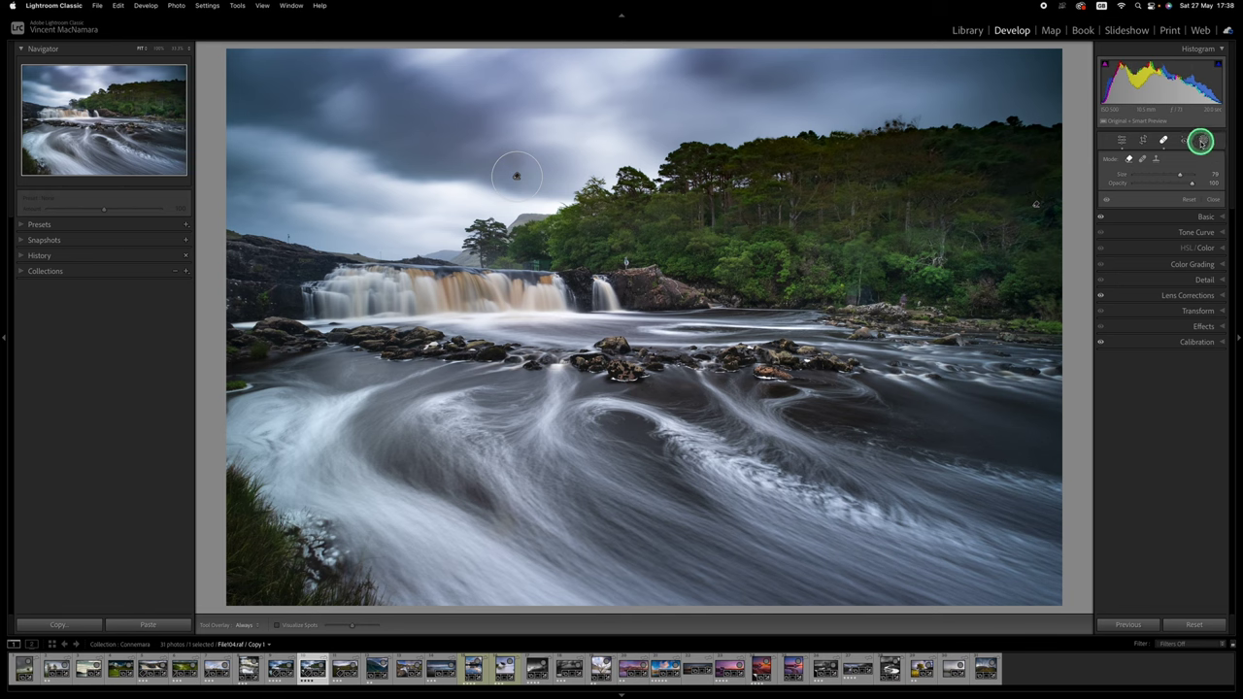
Drag a linear gradient up over the foreground river below the rocks and set its clarity to 11
left_click(1204, 148)
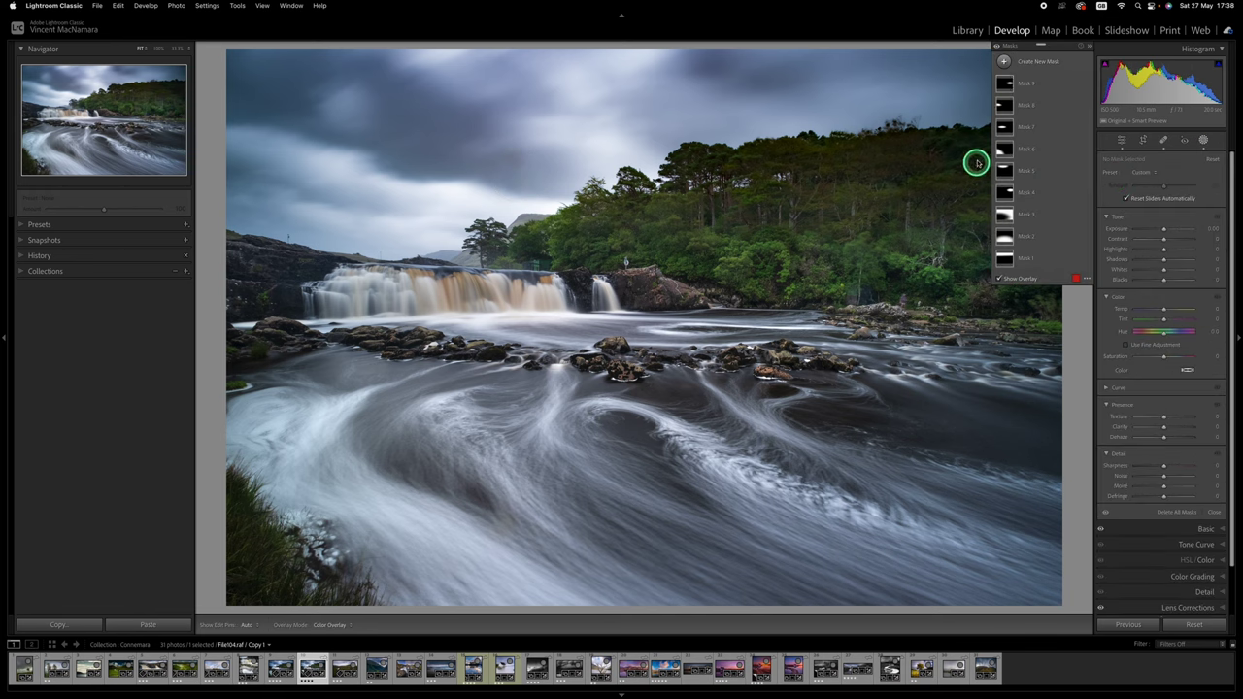
left_click(1004, 60)
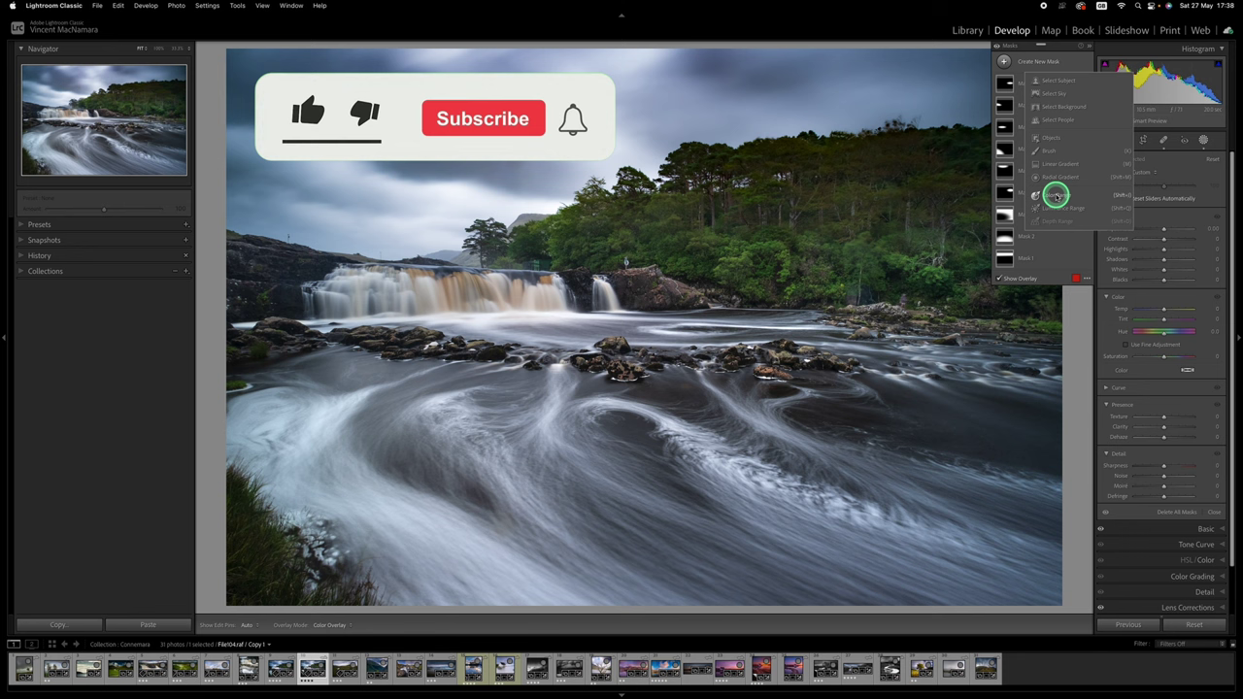
left_click(1062, 162)
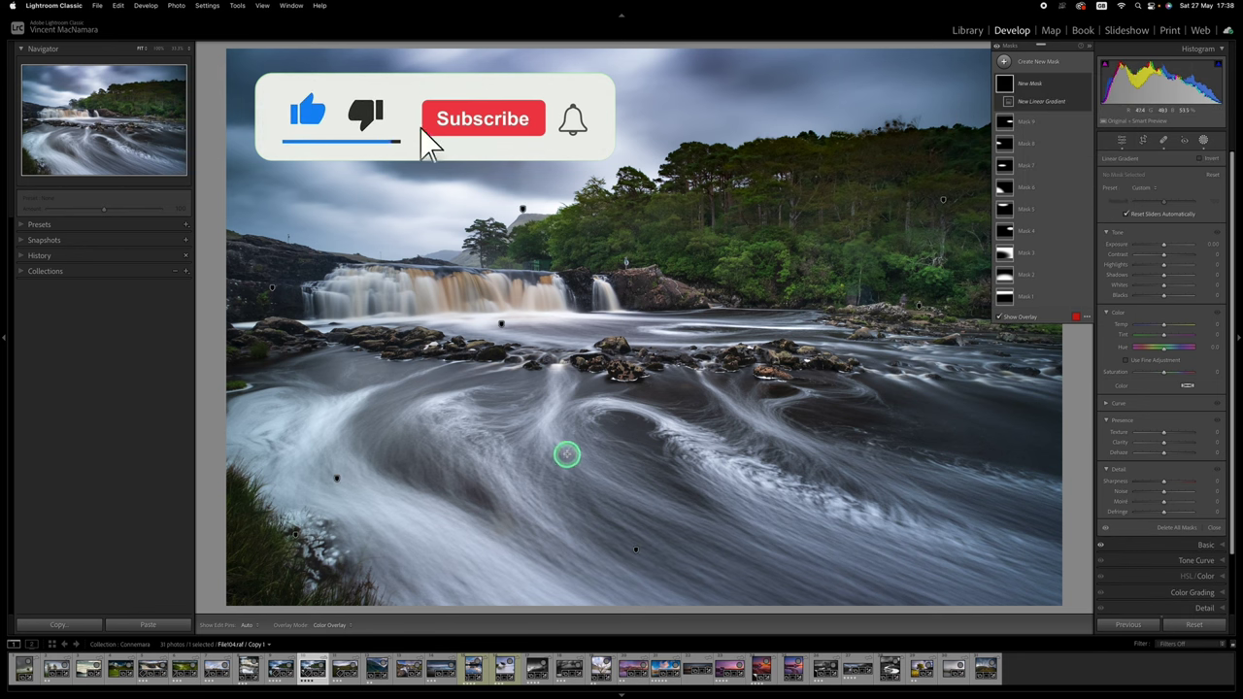
left_click_drag(573, 437, 571, 319)
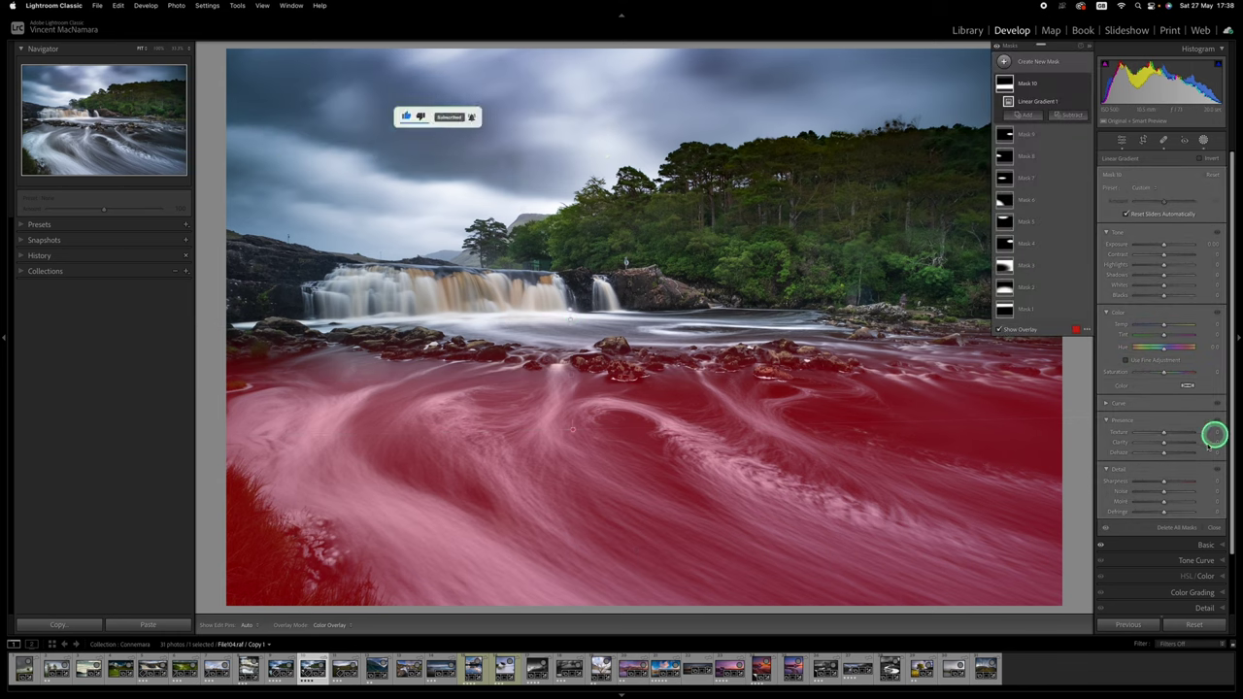
left_click_drag(1164, 442, 1166, 443)
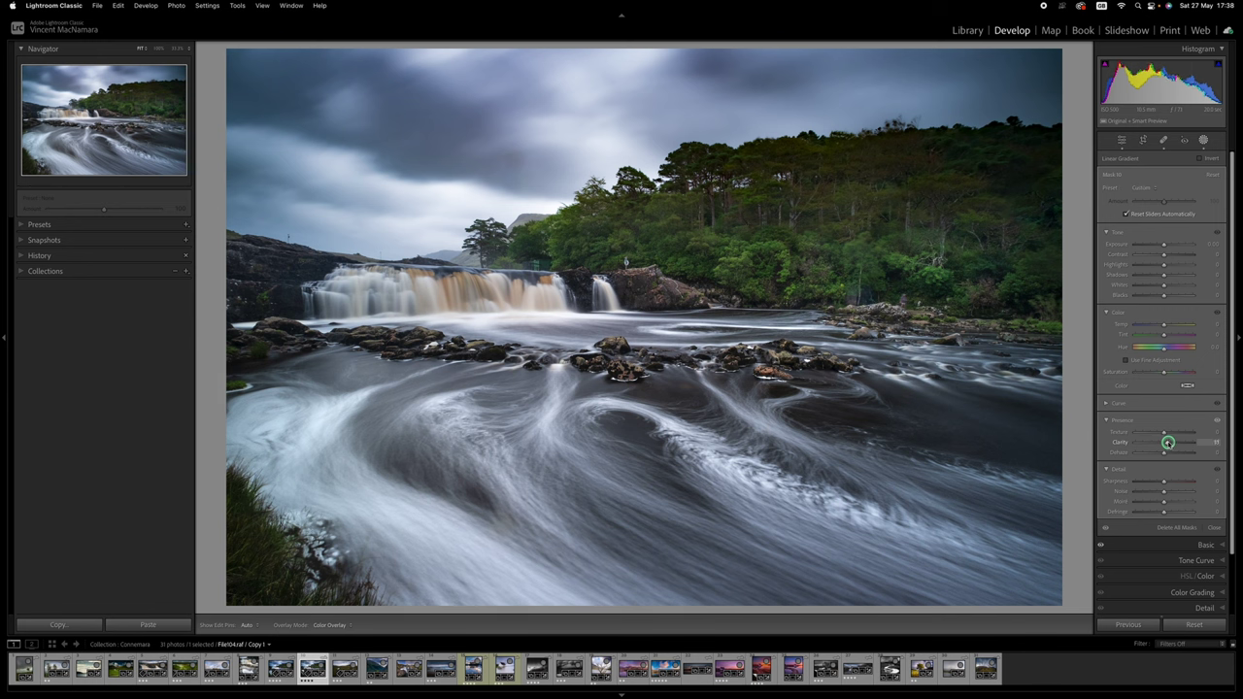
left_click_drag(1167, 443, 1168, 443)
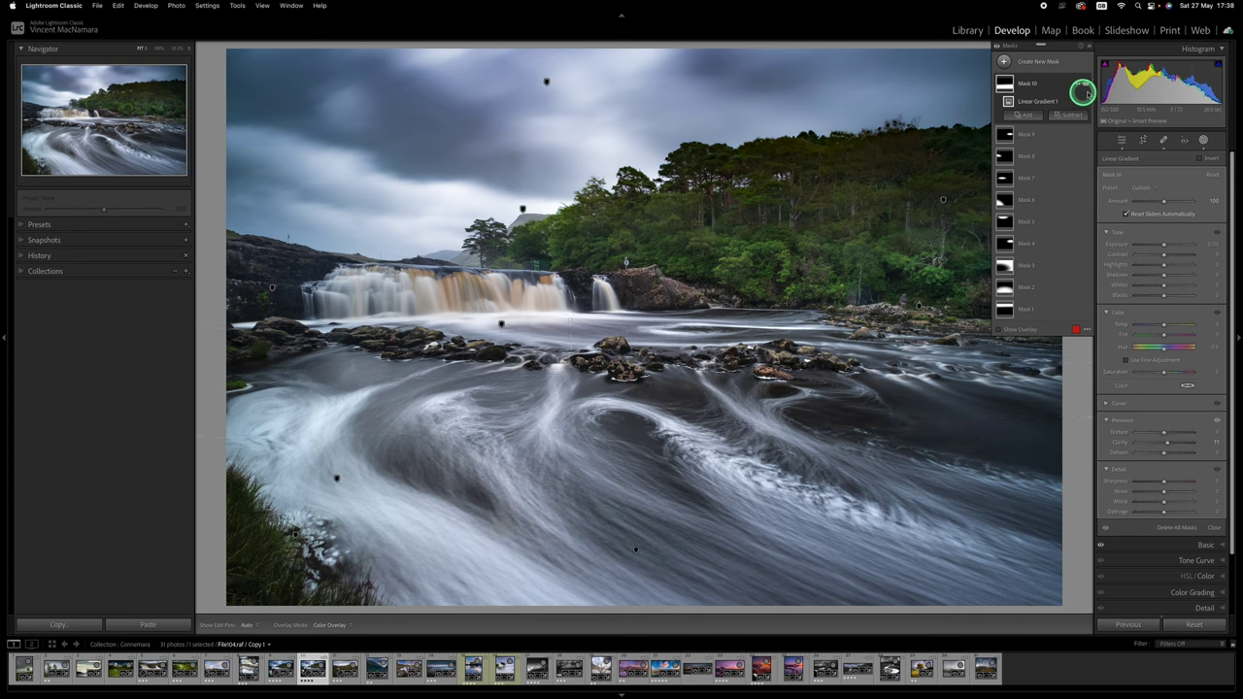
Leave masking and, in the global Basic panel, adjust Whites to +5
left_click(1123, 142)
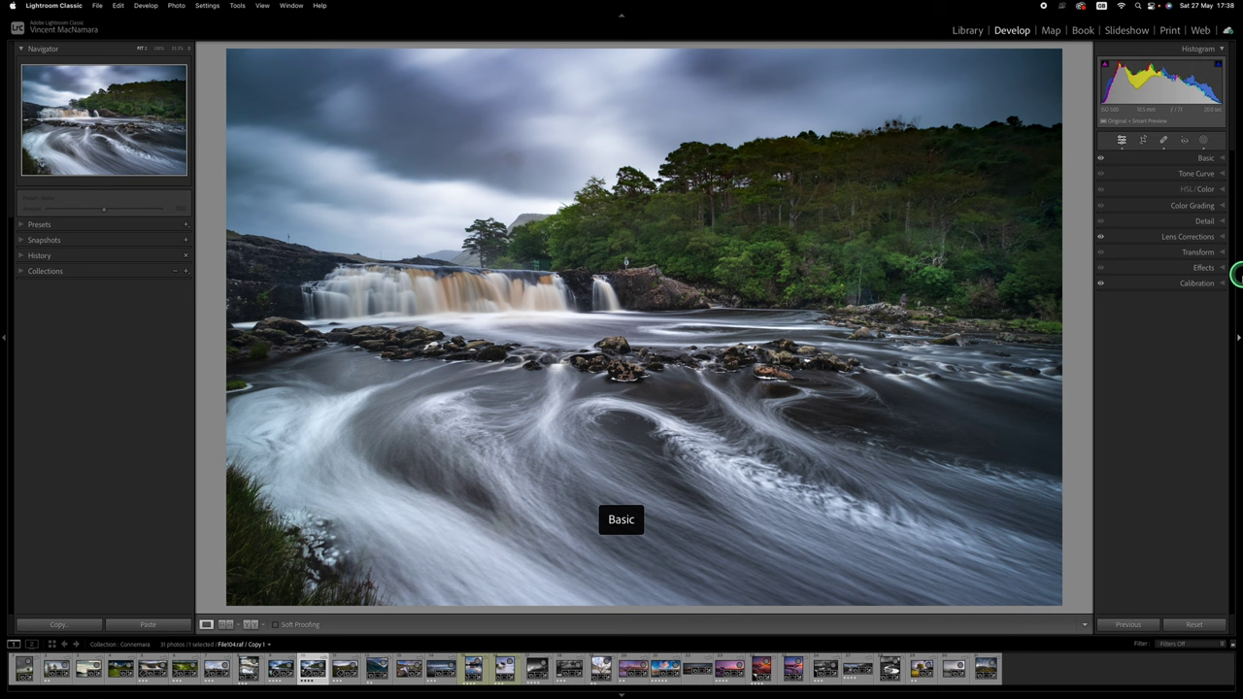
left_click(1189, 159)
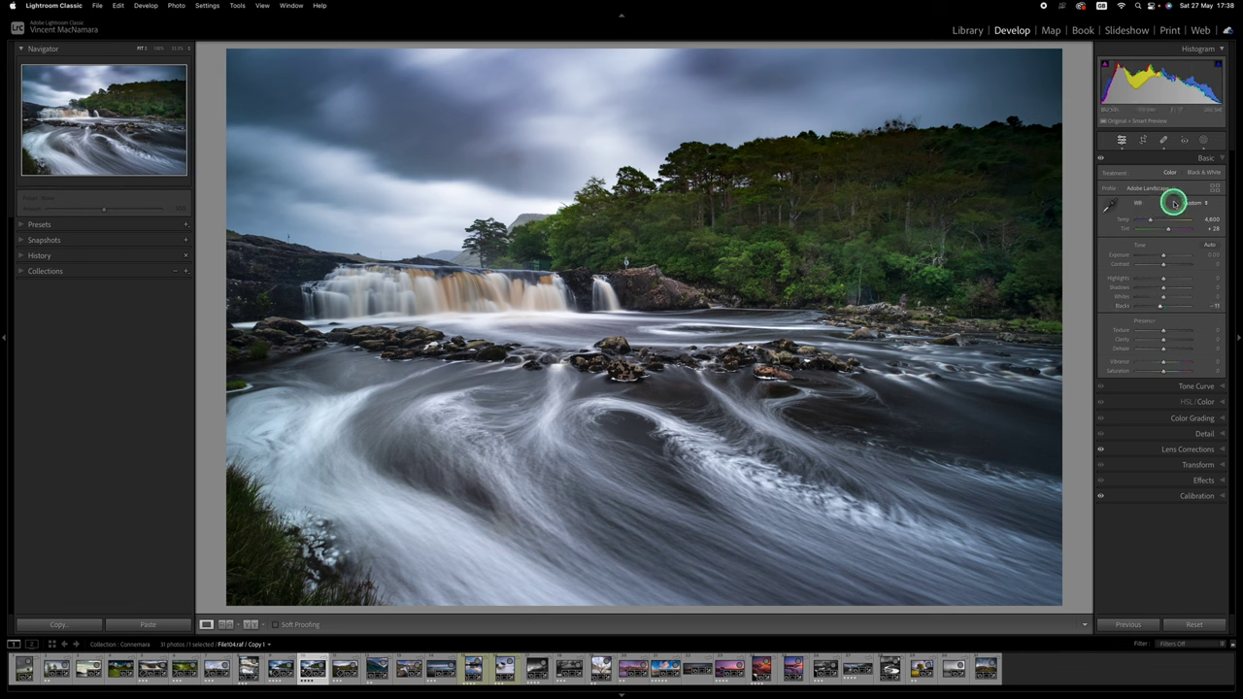
left_click_drag(1180, 299, 1172, 300)
Boost the Calibration Blue Primary saturation to +24 for a deeper blue sky
left_click(1177, 497)
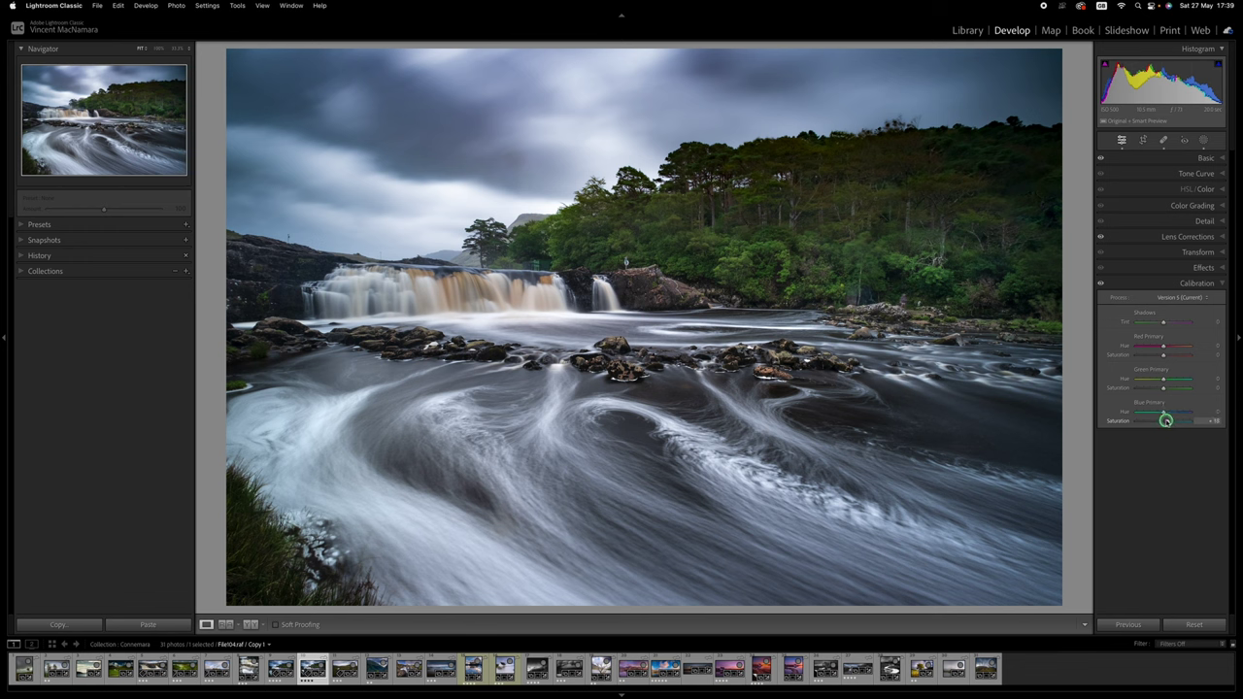
left_click_drag(1165, 420, 1171, 423)
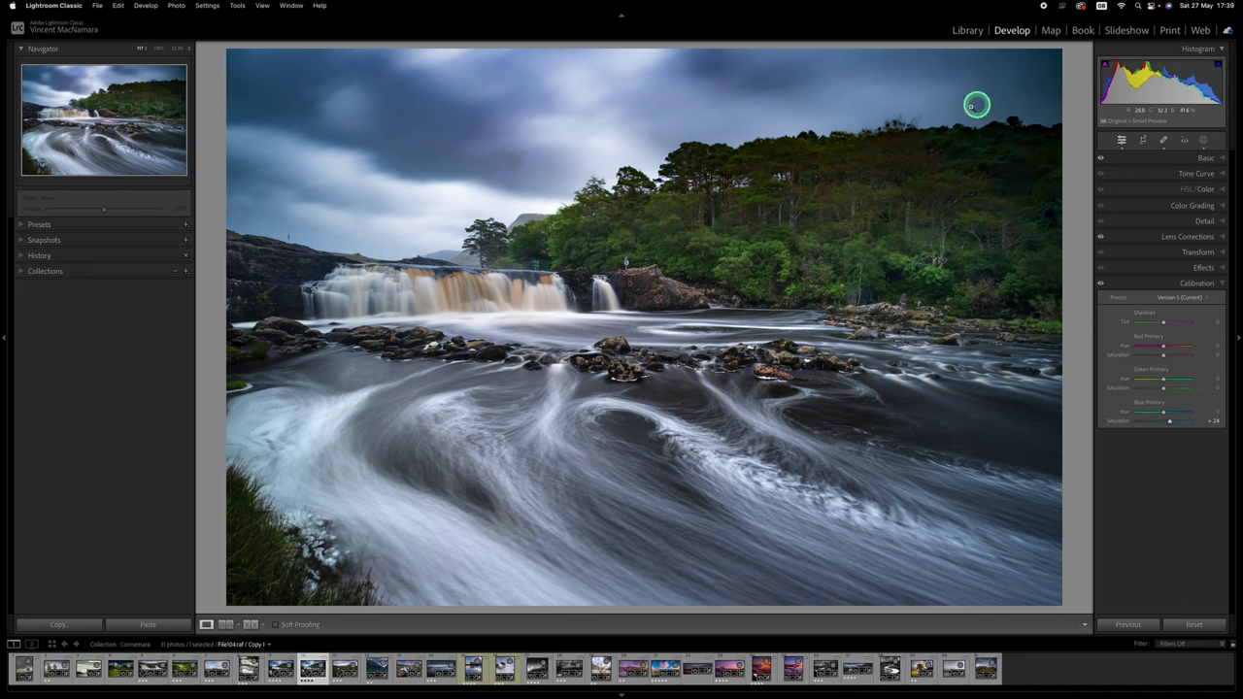
Add a radial gradient over the upper-right treetops, brighten its shadows, and dock the collapsed Masks panel aside
left_click(1200, 142)
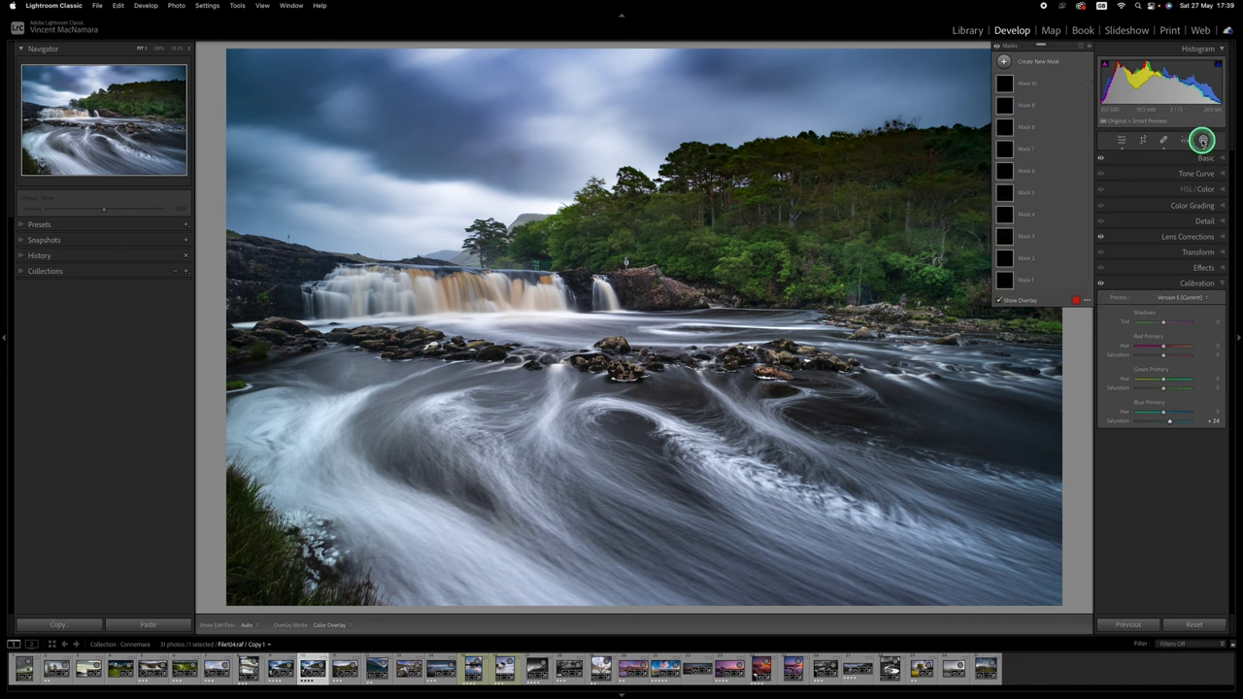
left_click(1005, 60)
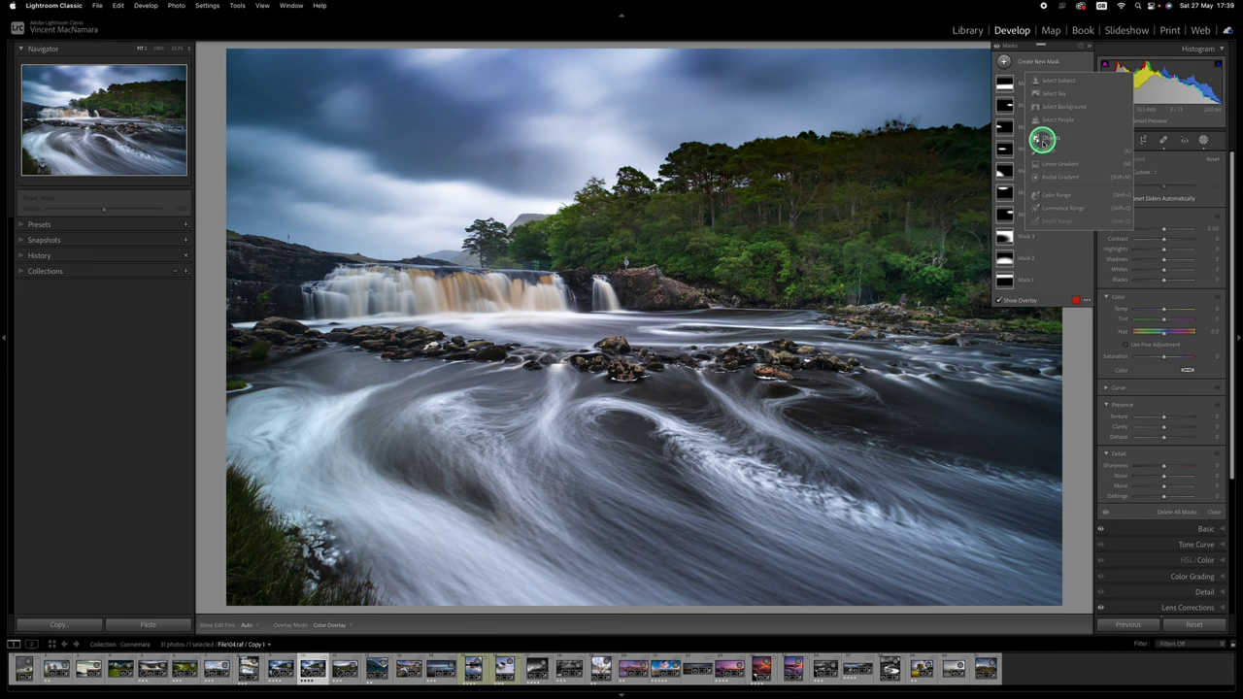
left_click(1049, 177)
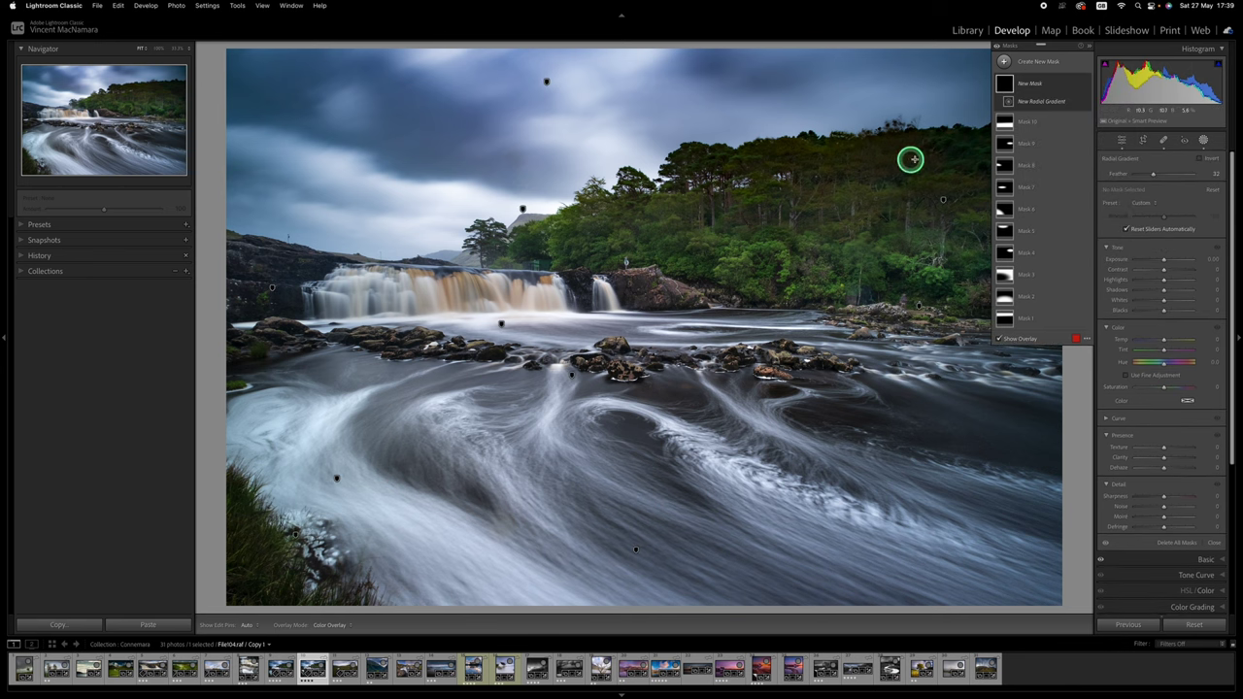
left_click_drag(1055, 48, 467, 142)
left_click_drag(961, 160, 1063, 200)
left_click_drag(961, 160, 973, 169)
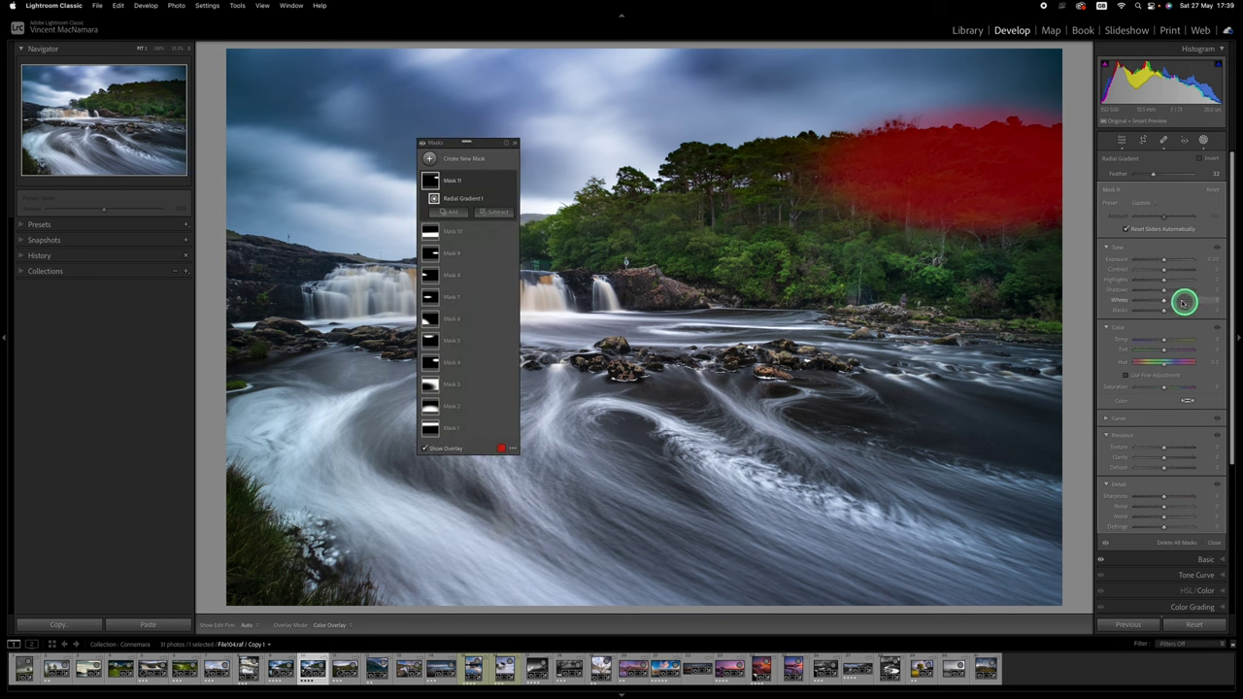
left_click_drag(1164, 292, 1178, 294)
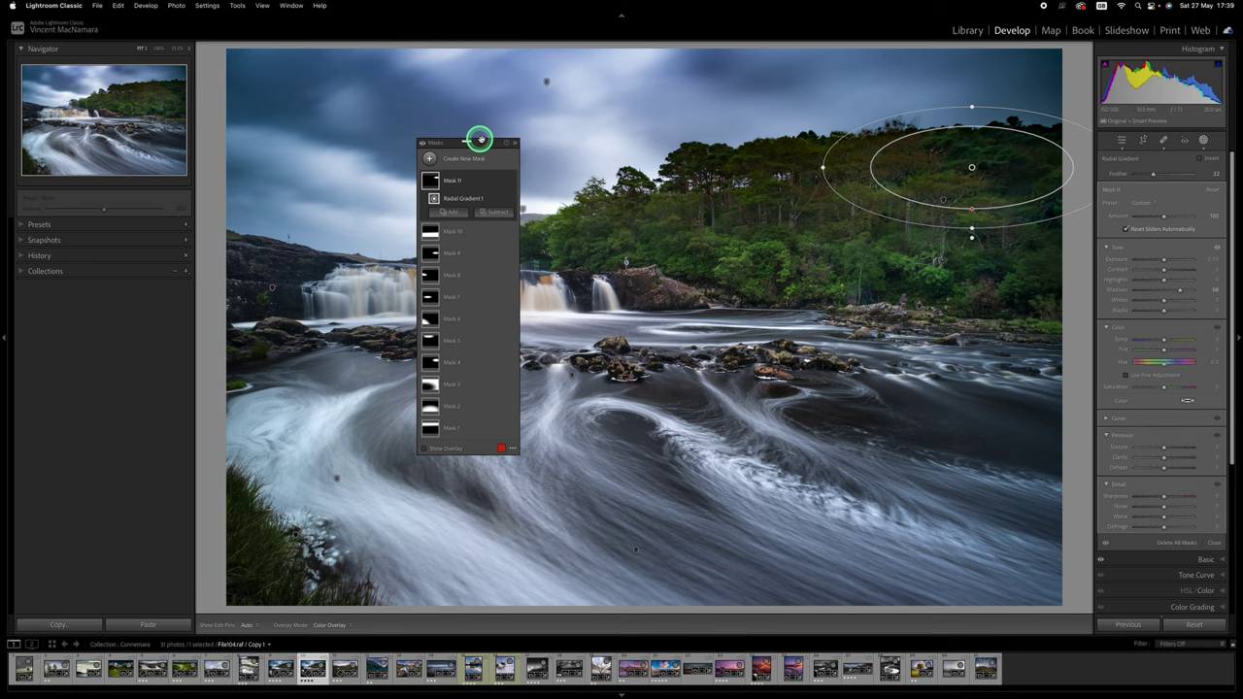
left_click(514, 144)
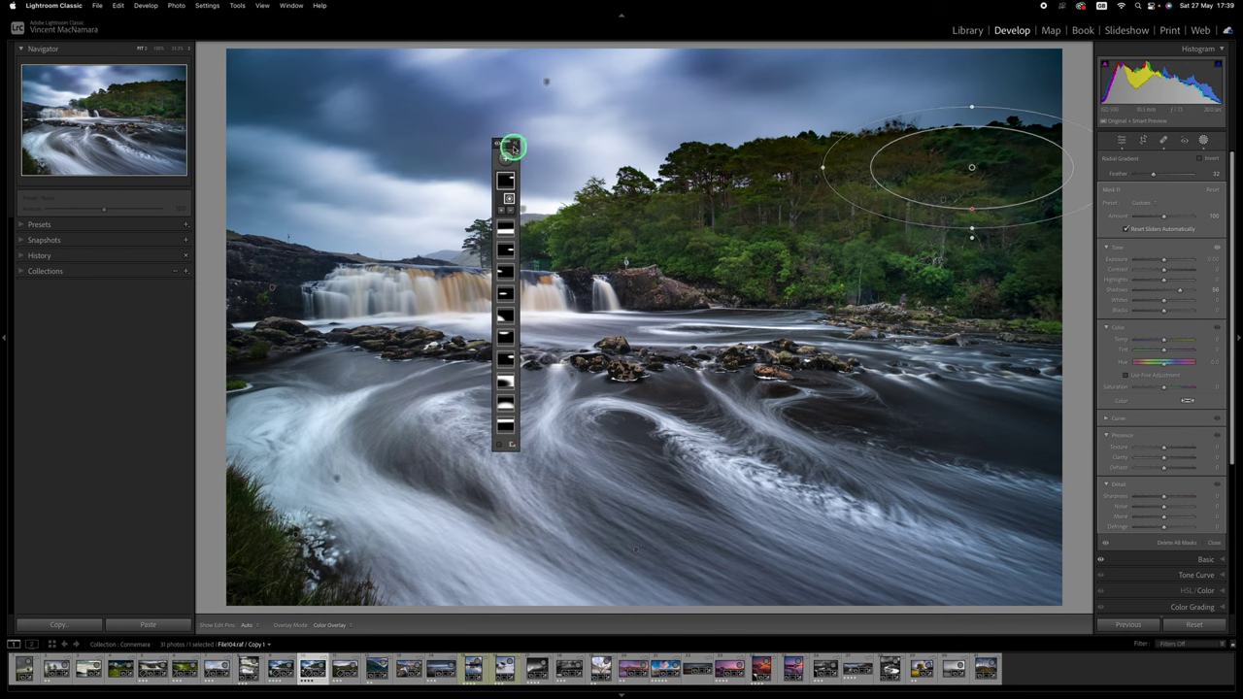
left_click_drag(507, 144, 1107, 146)
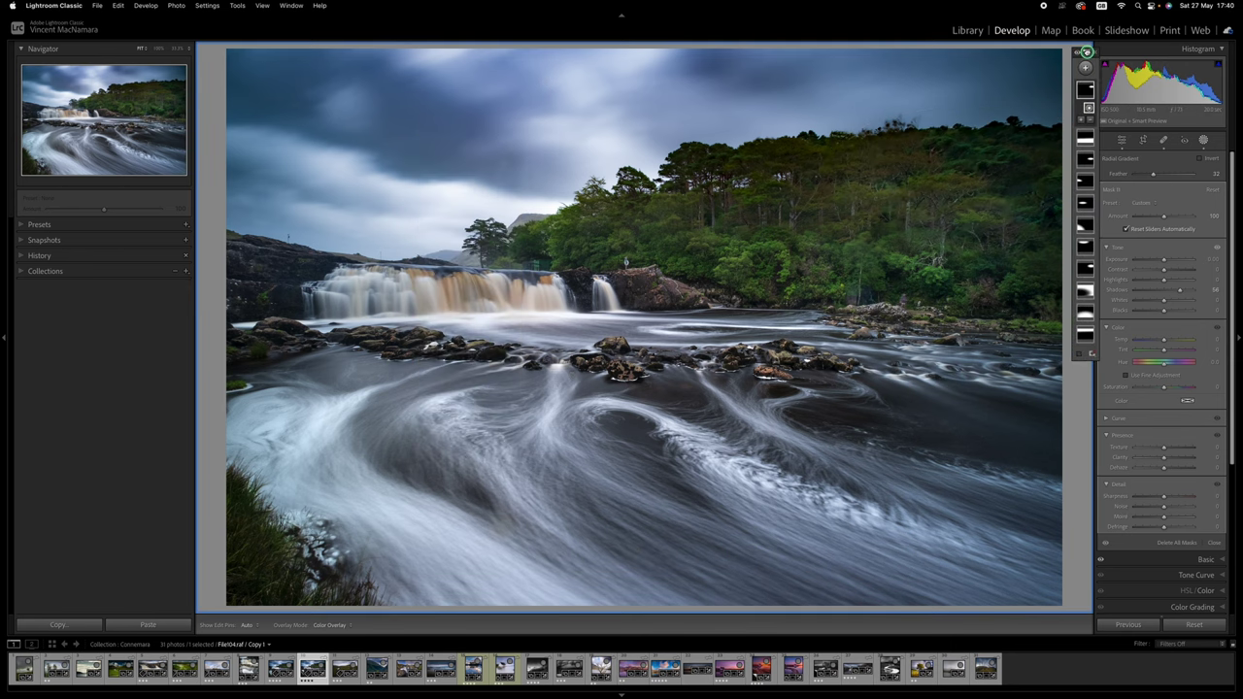